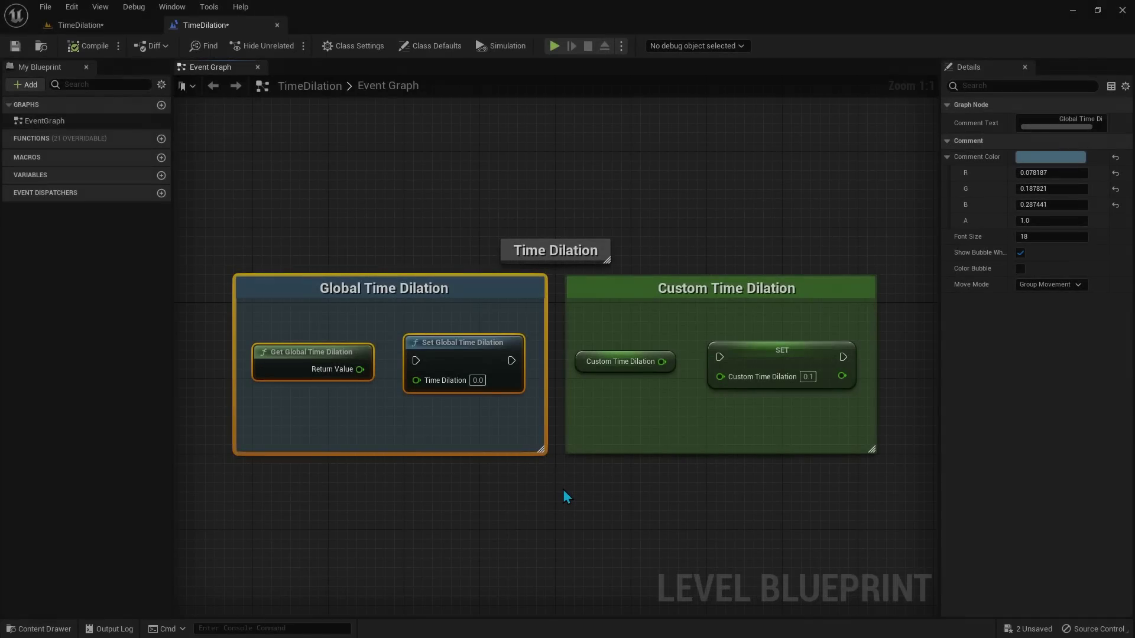
# Inspect the clock actor's Time_polySurface3 and SkeletalMesh components, then briefly play-test the level
pyautogui.click(507, 379)
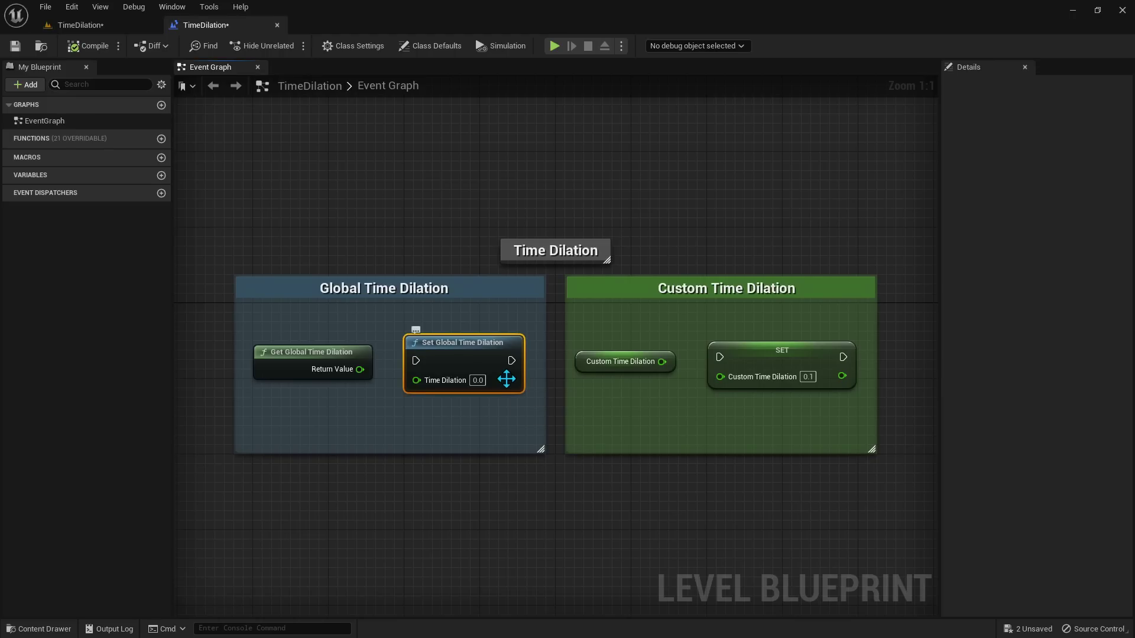
pyautogui.click(100, 30)
pyautogui.click(571, 159)
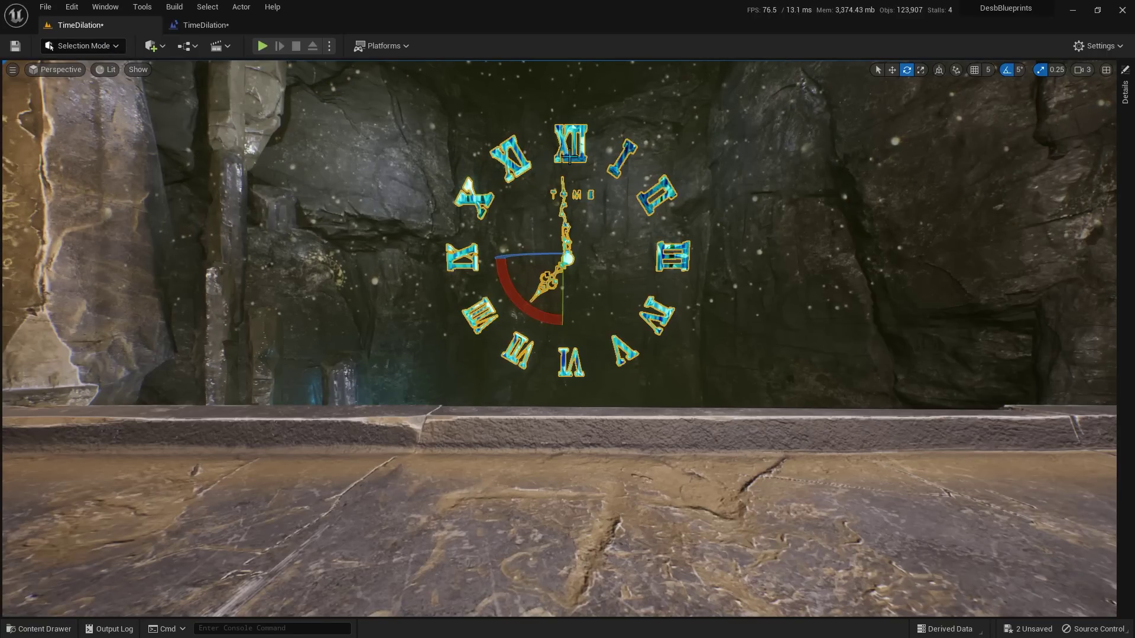
pyautogui.click(1125, 91)
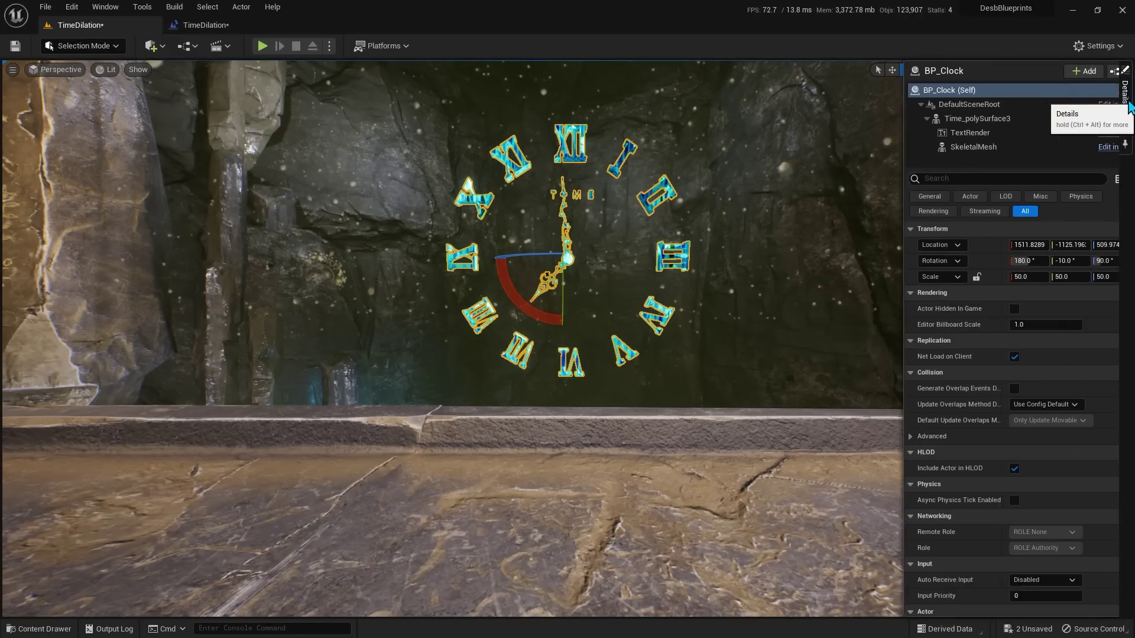
pyautogui.click(925, 120)
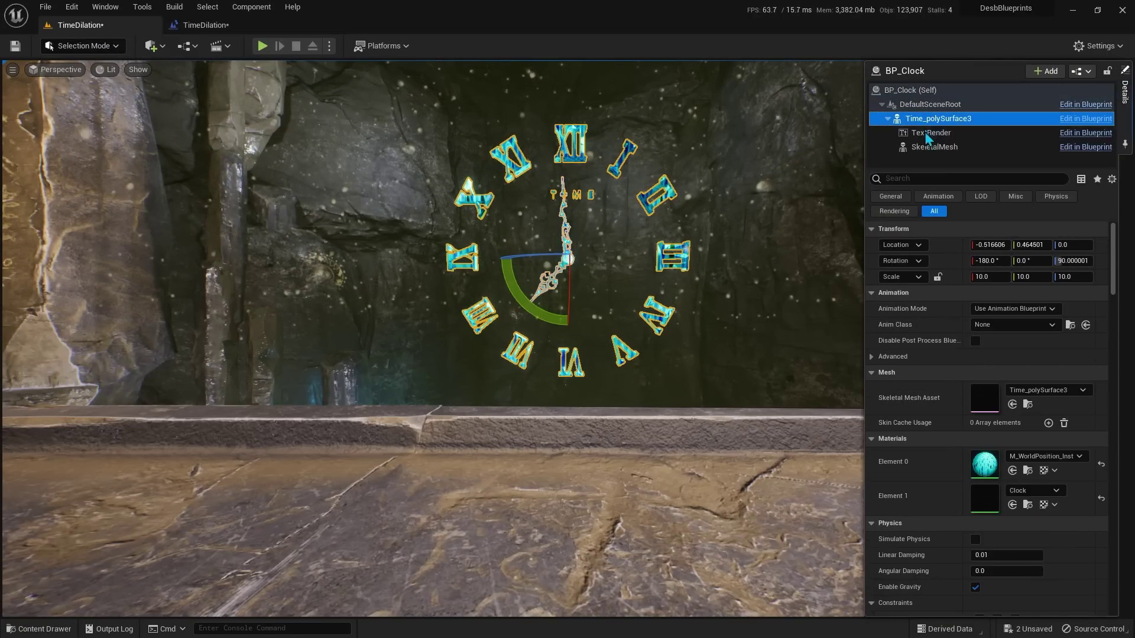
pyautogui.click(934, 147)
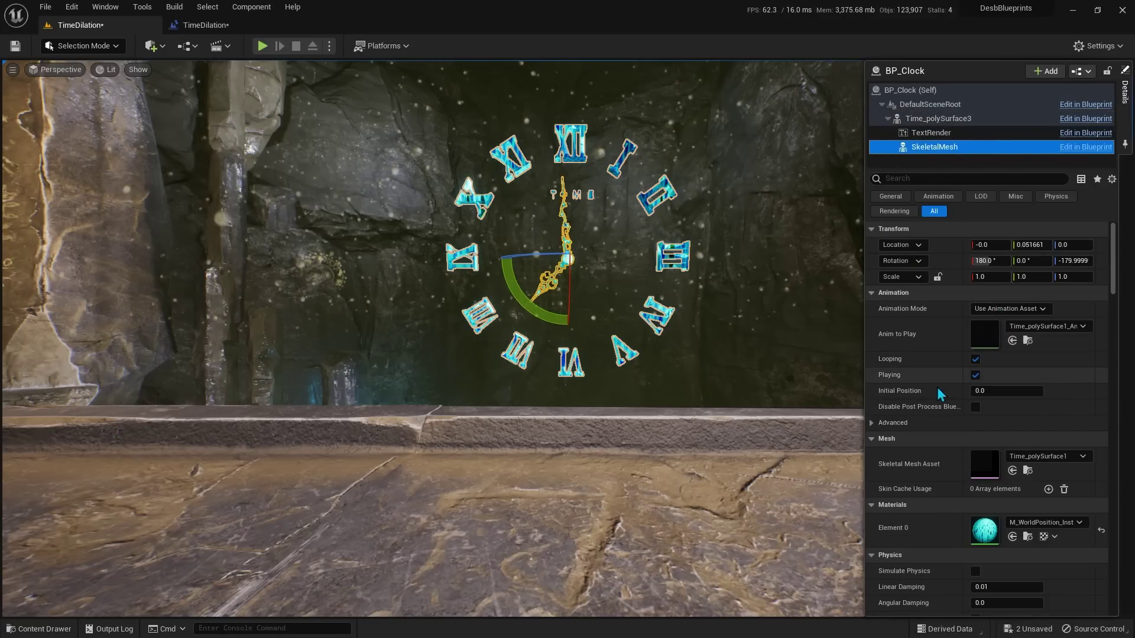
pyautogui.hotkey('alt', 'p')
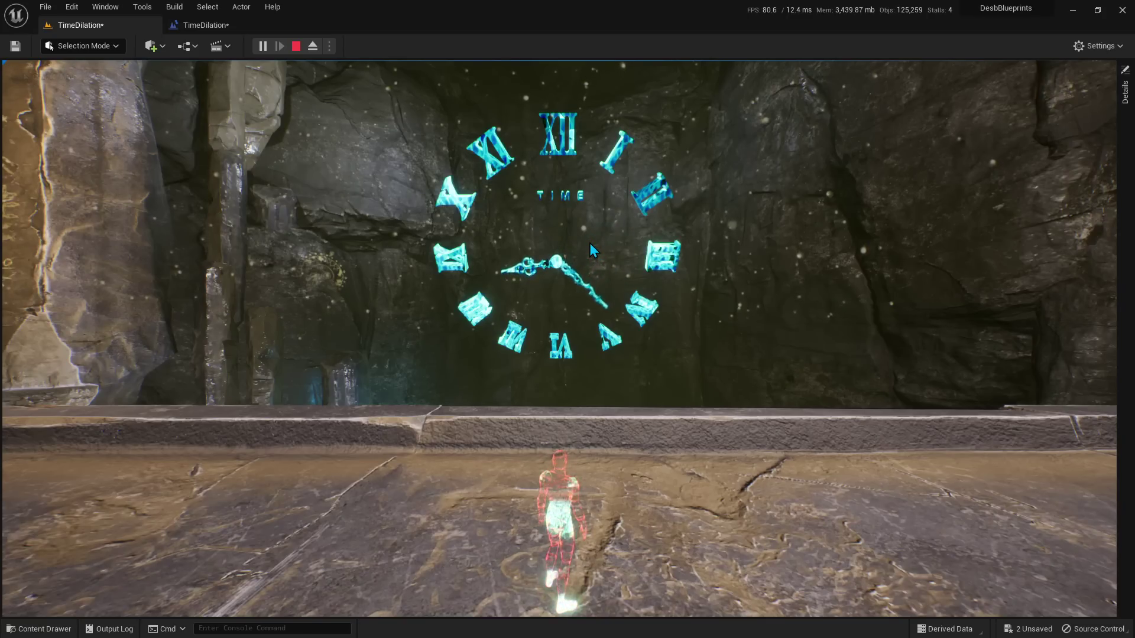
pyautogui.press('Escape')
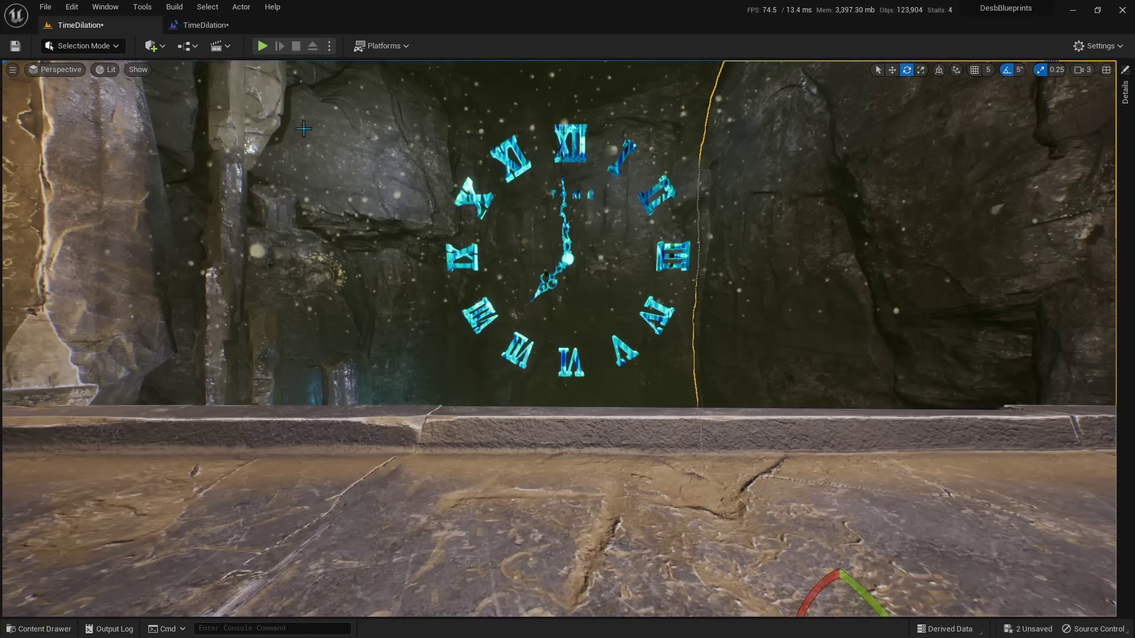
# Add Get Global Time Dilation and Set Global Time Dilation nodes to the Level Blueprint
pyautogui.click(206, 26)
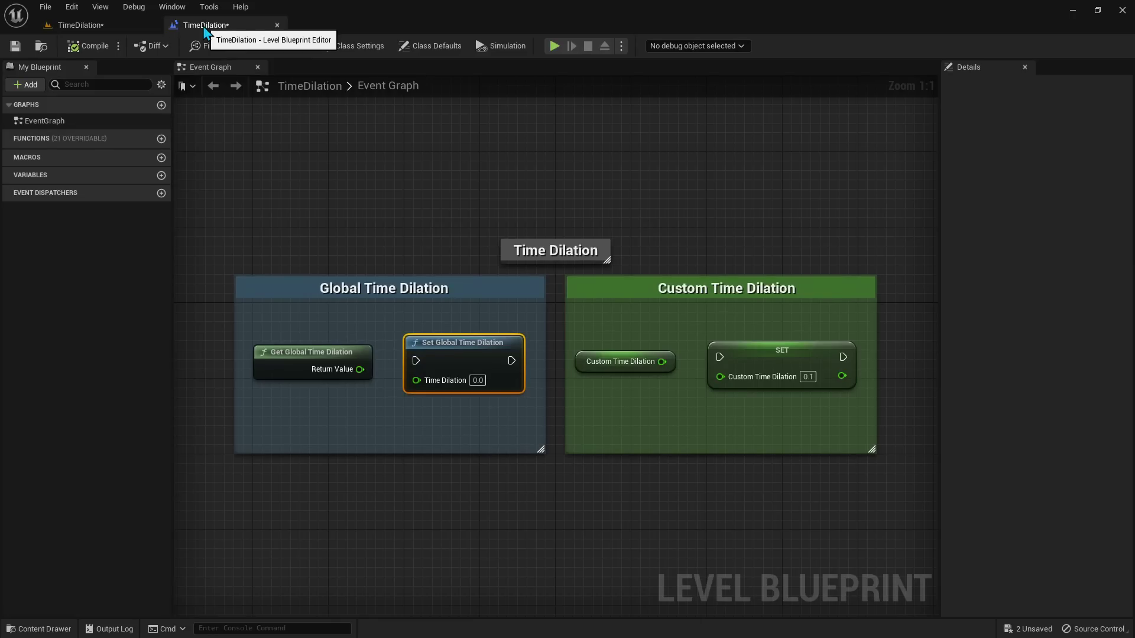
pyautogui.rightClick(256, 421)
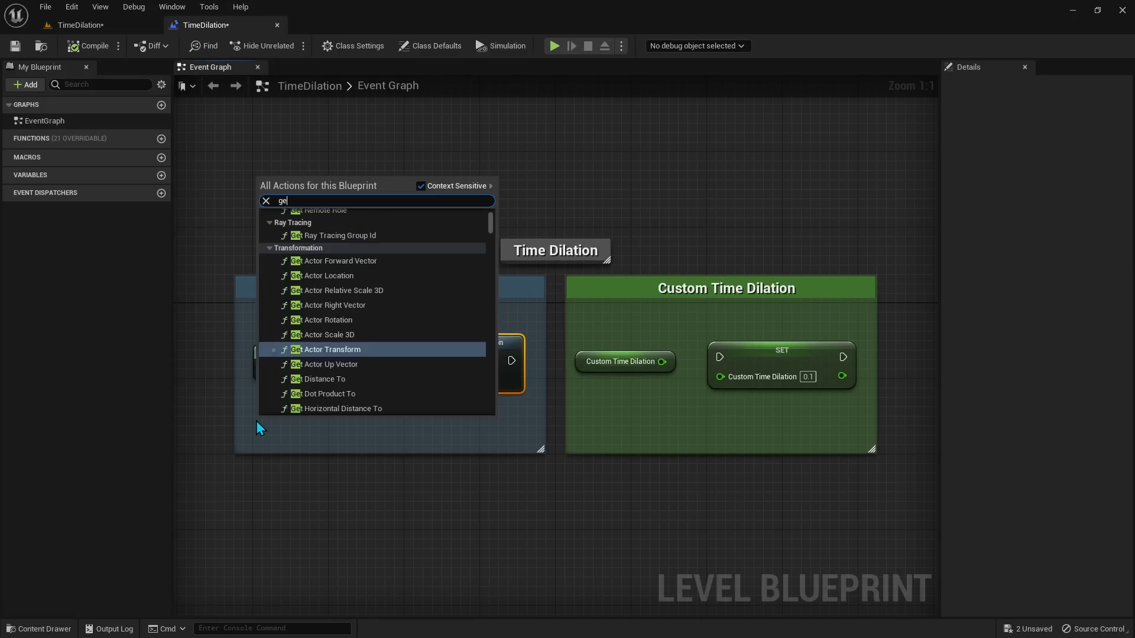
pyautogui.write('get global time di')
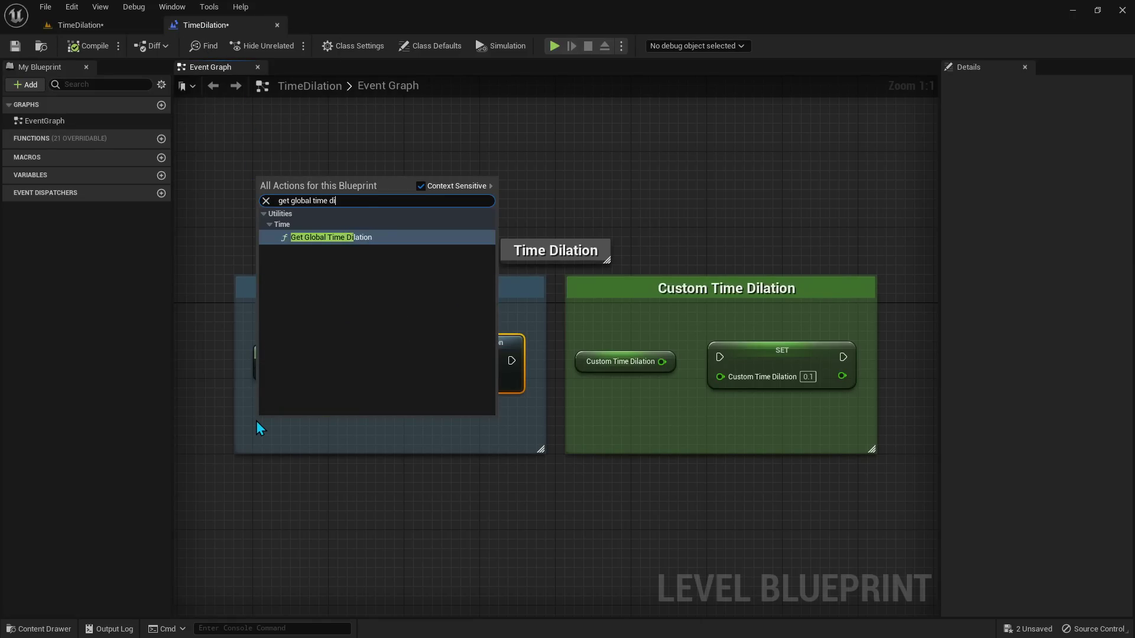
pyautogui.click(340, 242)
pyautogui.rightClick(412, 422)
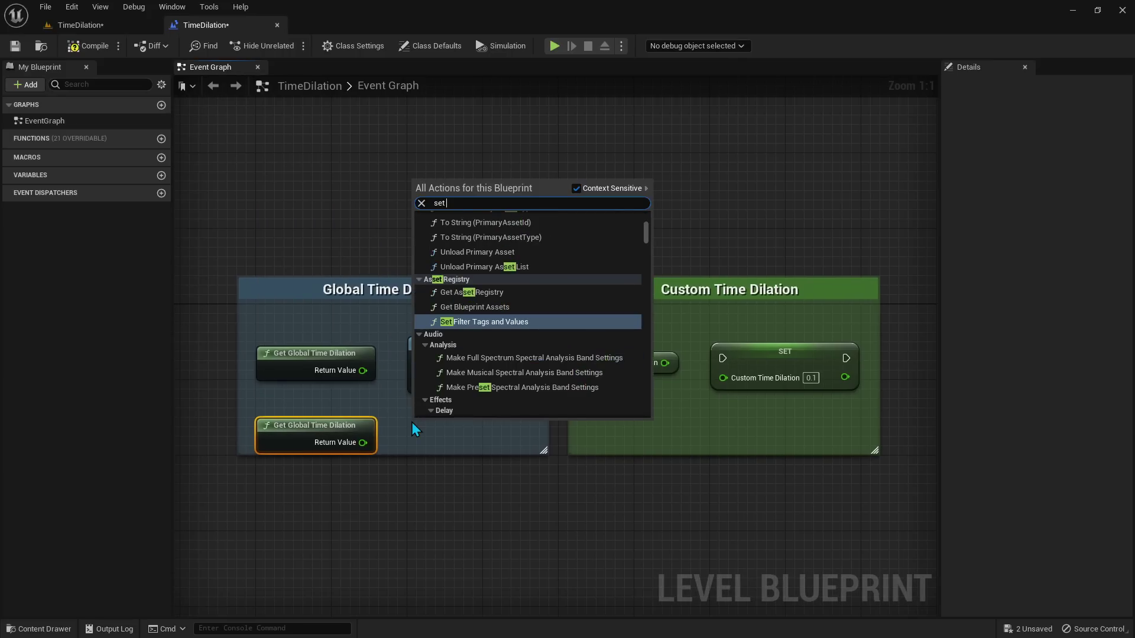
pyautogui.write('set global time dilat')
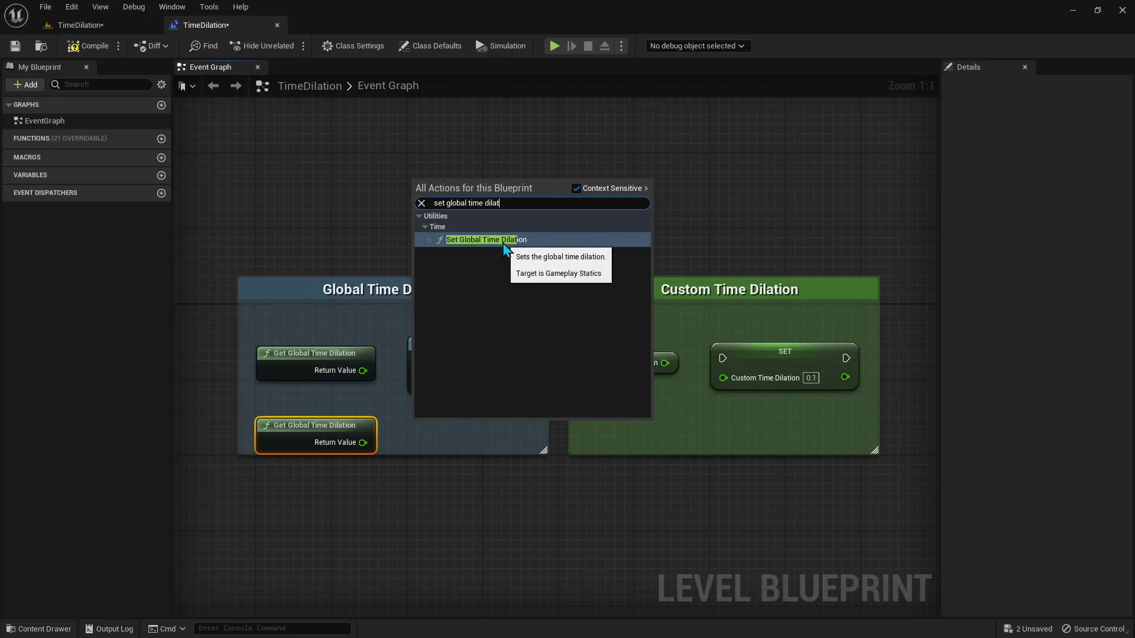
pyautogui.click(504, 240)
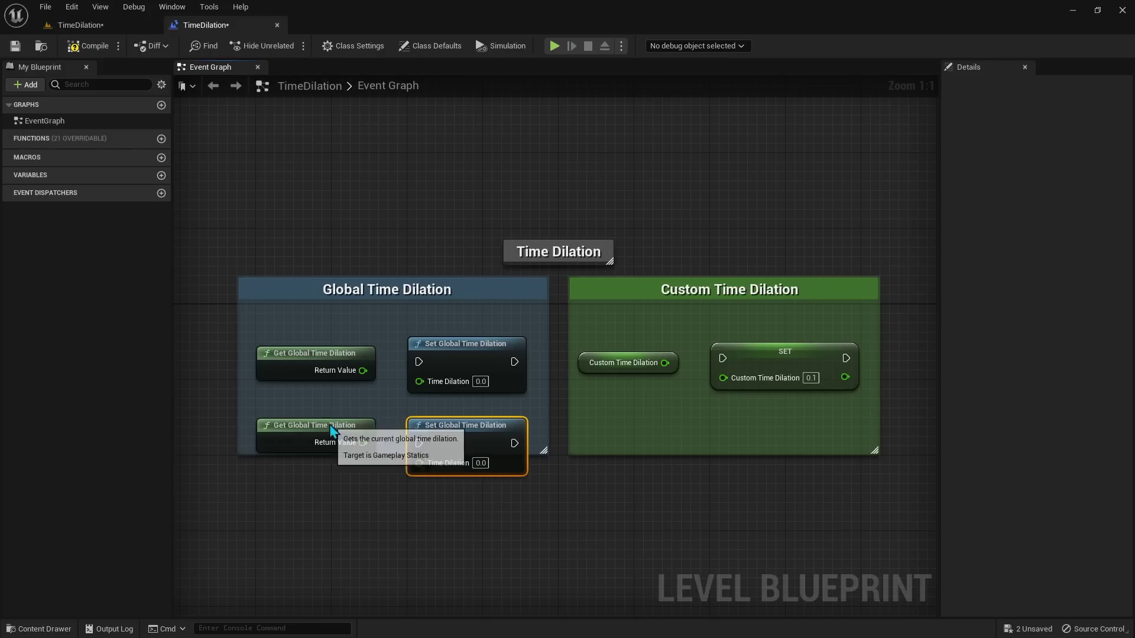
# Move the Set Global Time Dilation node into empty space, zoom in, and edit its Time Dilation
pyautogui.moveTo(559, 541); pyautogui.dragTo(552, 239, button='right')
pyautogui.moveTo(490, 178); pyautogui.dragTo(722, 296)
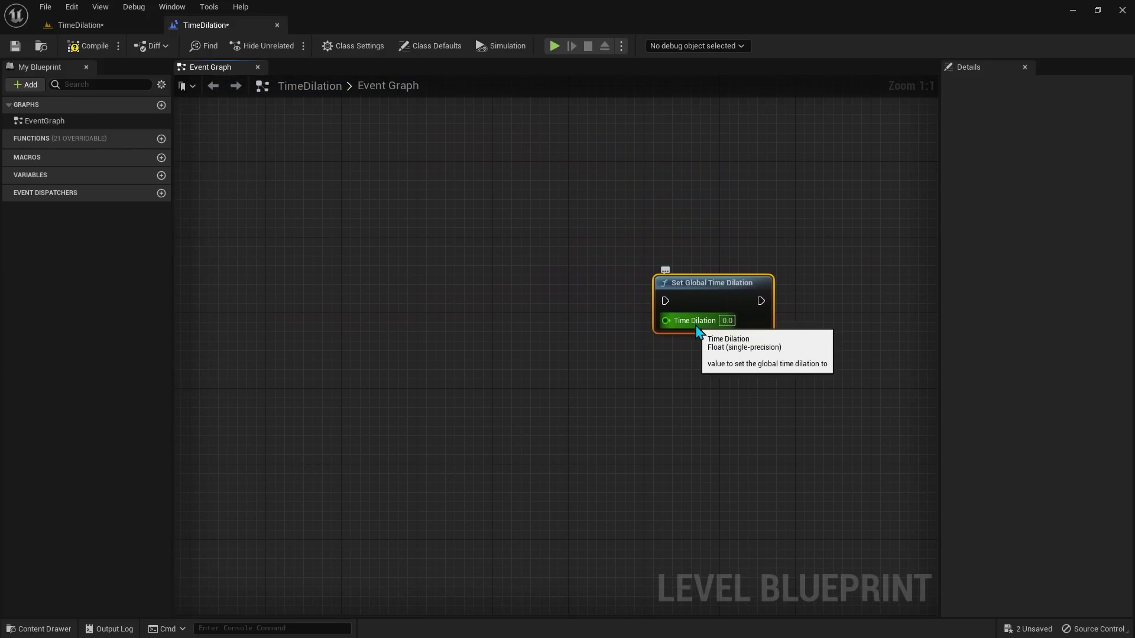
pyautogui.scroll(6, 706, 322)
pyautogui.scroll(1, 706, 322)
pyautogui.moveTo(705, 322)
pyautogui.mouseDown()
pyautogui.moveTo(543, 349)
pyautogui.moveTo(562, 347)
pyautogui.mouseUp()
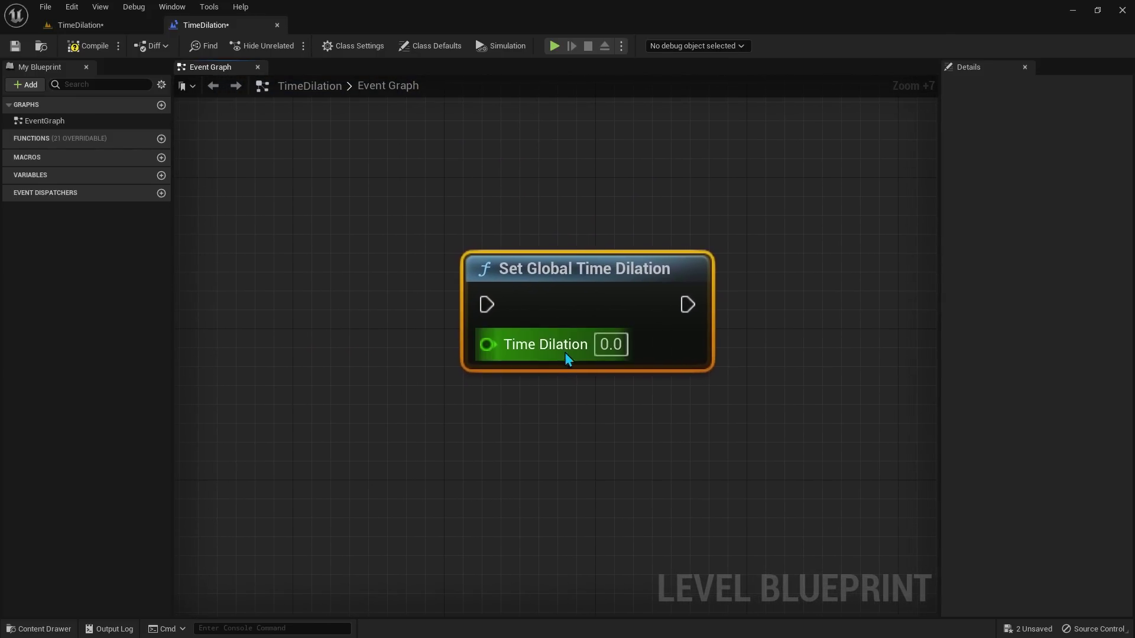
pyautogui.click(610, 344)
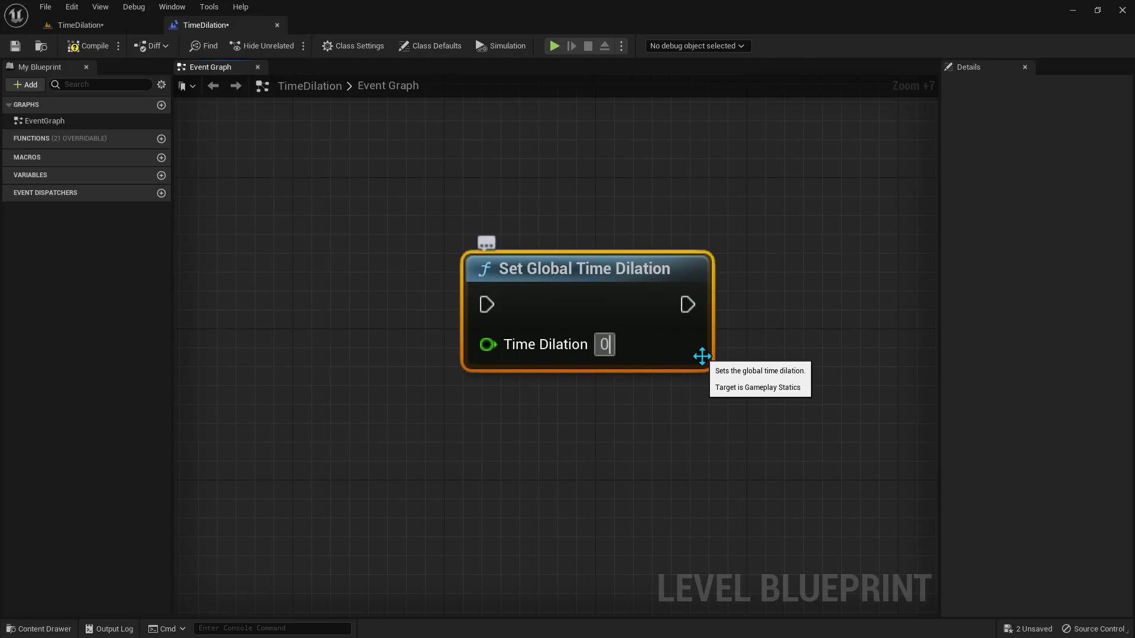
# Add Num + and Num - keyboard event nodes to the graph
pyautogui.scroll(-1, 739, 393)
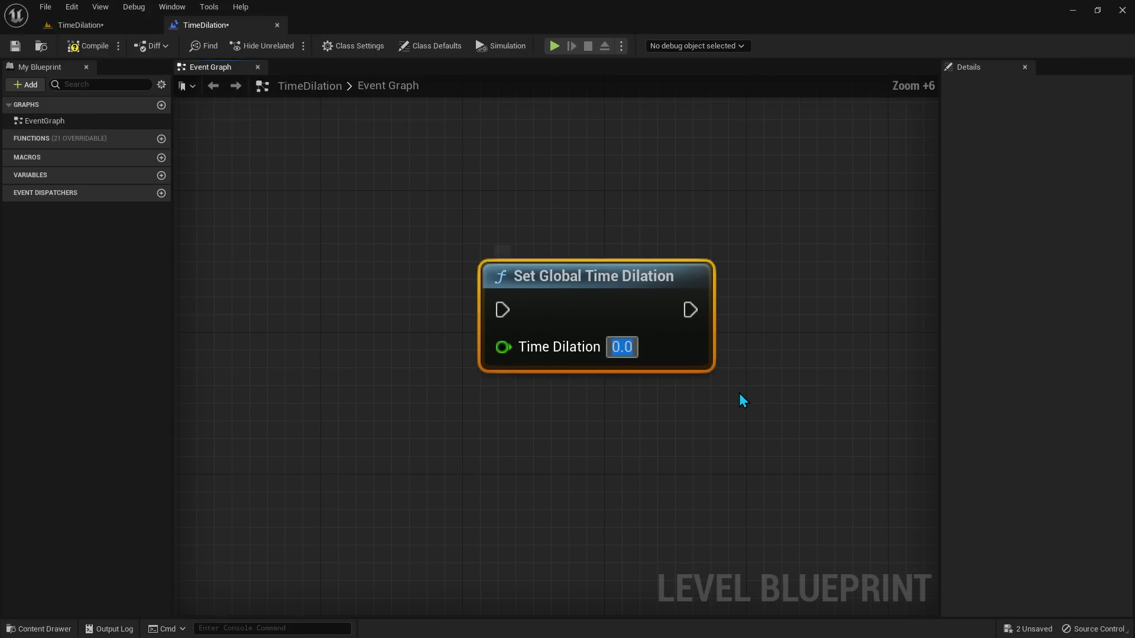
pyautogui.moveTo(739, 393); pyautogui.dragTo(913, 331, button='right')
pyautogui.rightClick(265, 192)
pyautogui.write('keyboard num +')
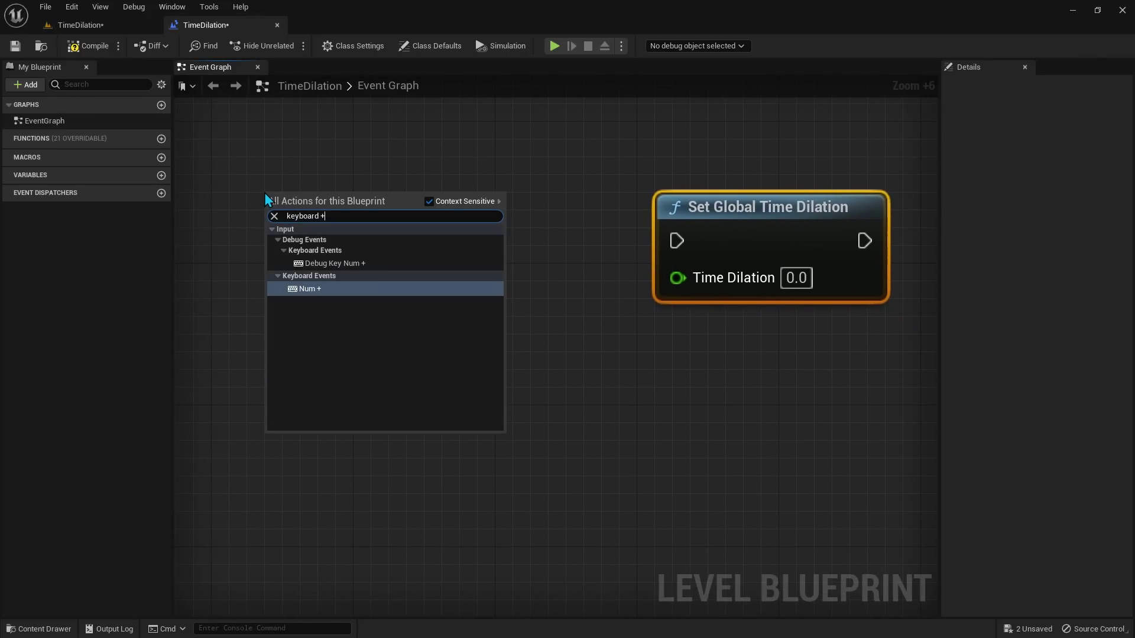
pyautogui.press('Return')
pyautogui.rightClick(250, 390)
pyautogui.write('keyboard num -')
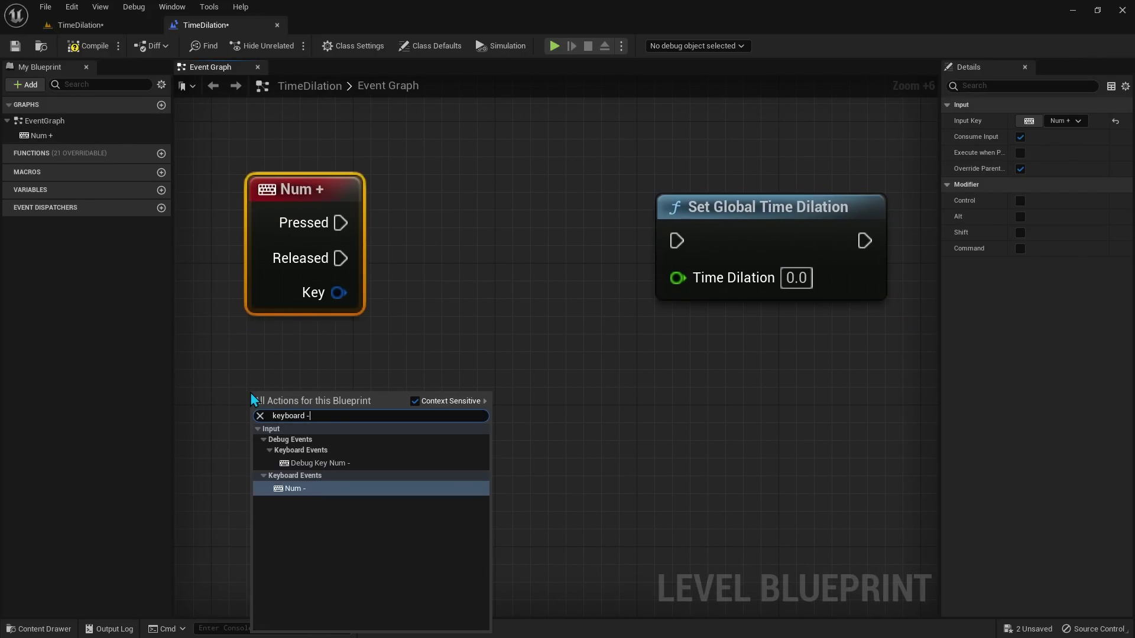
pyautogui.press('Return')
# Duplicate the Set node and wire Num + Pressed to one set to 2.0
pyautogui.click(685, 234)
pyautogui.moveTo(686, 233); pyautogui.dragTo(650, 287)
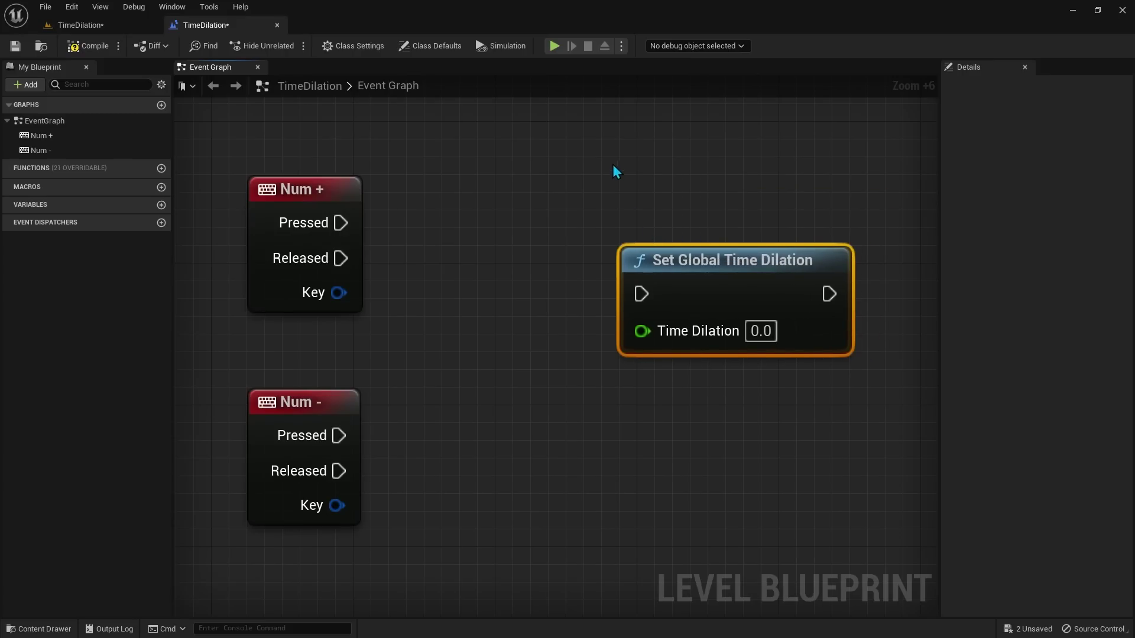
pyautogui.hotkey('ctrl', 'c')
pyautogui.hotkey('ctrl', 'v')
pyautogui.hotkey('ctrl', 'v')
pyautogui.hotkey('ctrl', 'v')
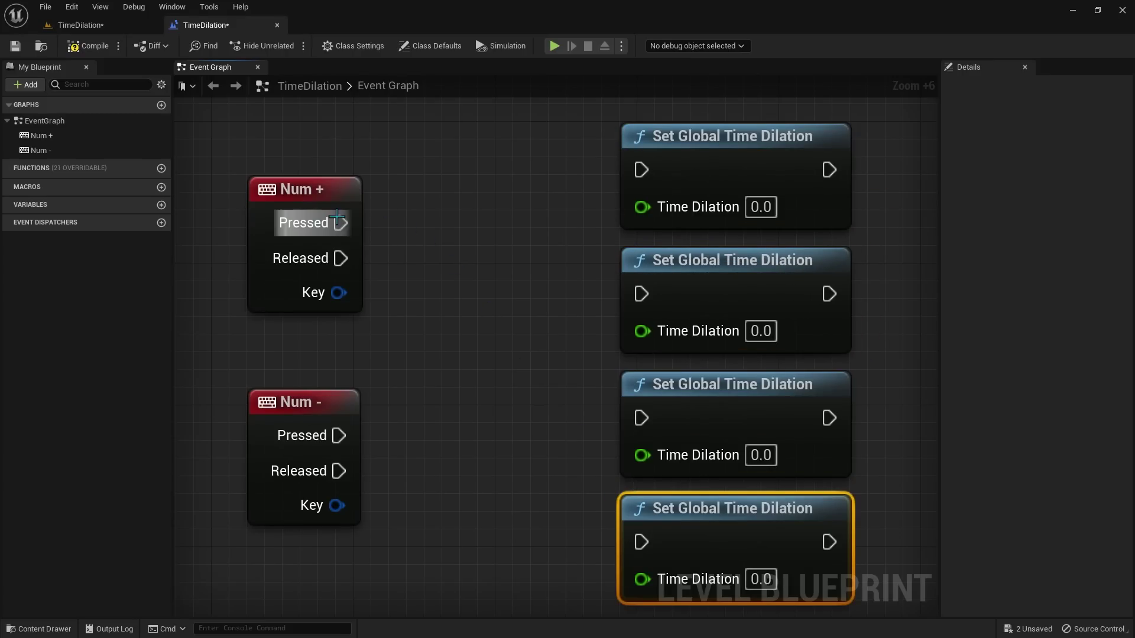
pyautogui.moveTo(337, 218); pyautogui.dragTo(484, 183)
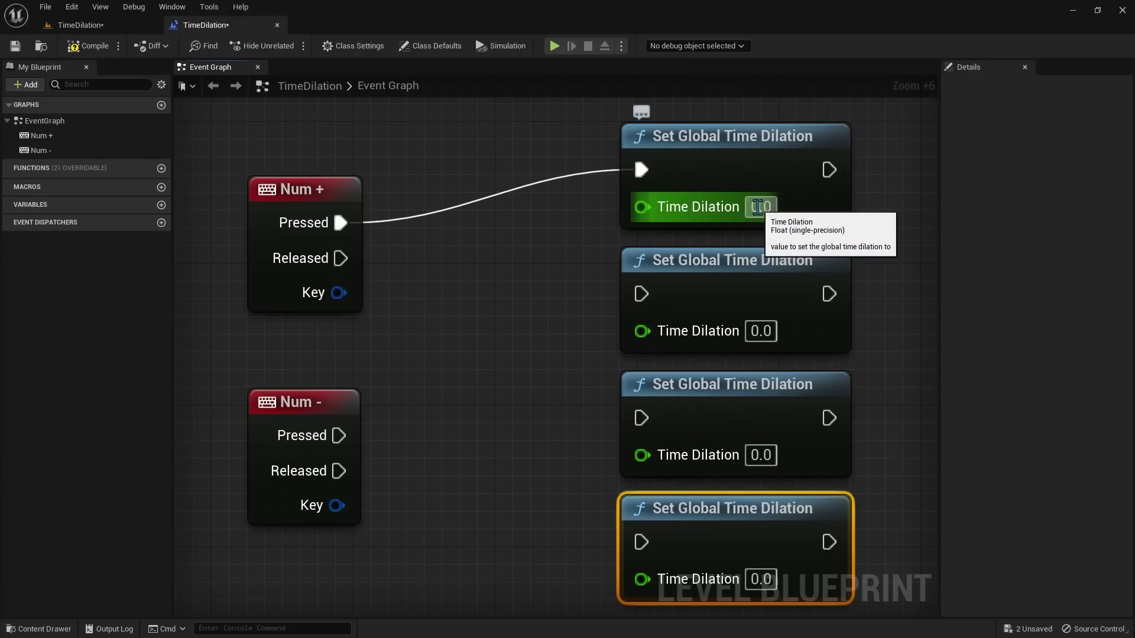
pyautogui.click(750, 208)
pyautogui.write('2')
pyautogui.press('Return')
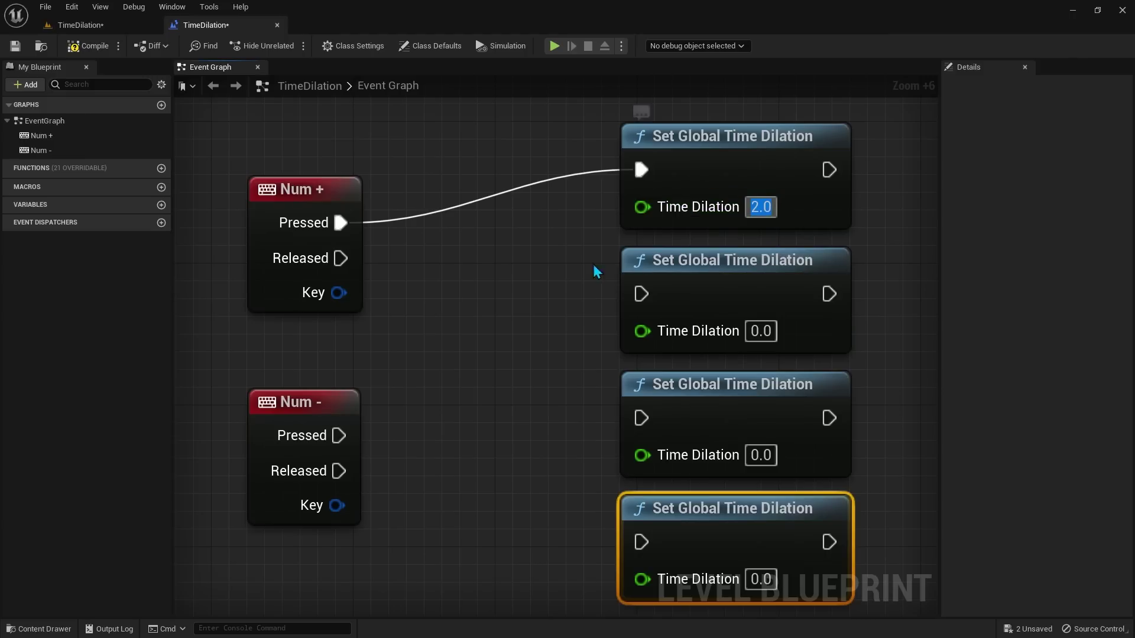
# Wire Num + Released to a Set node at 1.0 and Num - Pressed to one at 0.5
pyautogui.moveTo(340, 259); pyautogui.dragTo(642, 294)
pyautogui.click(751, 331)
pyautogui.write('1')
pyautogui.press('Return')
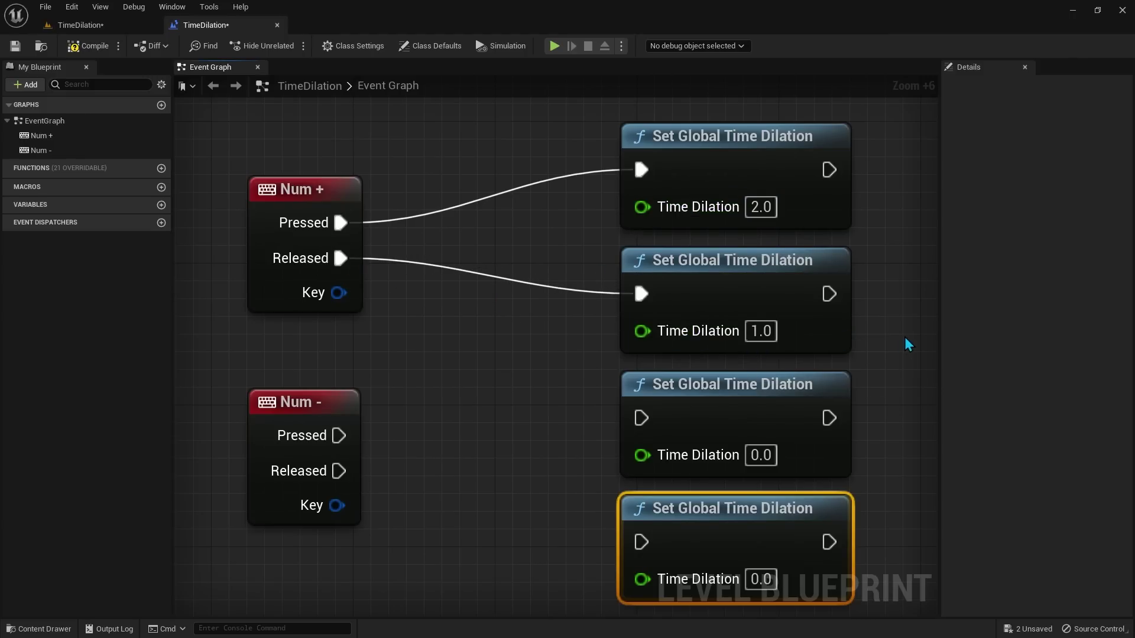
pyautogui.rightClick(905, 329)
pyautogui.moveTo(338, 435); pyautogui.dragTo(419, 439)
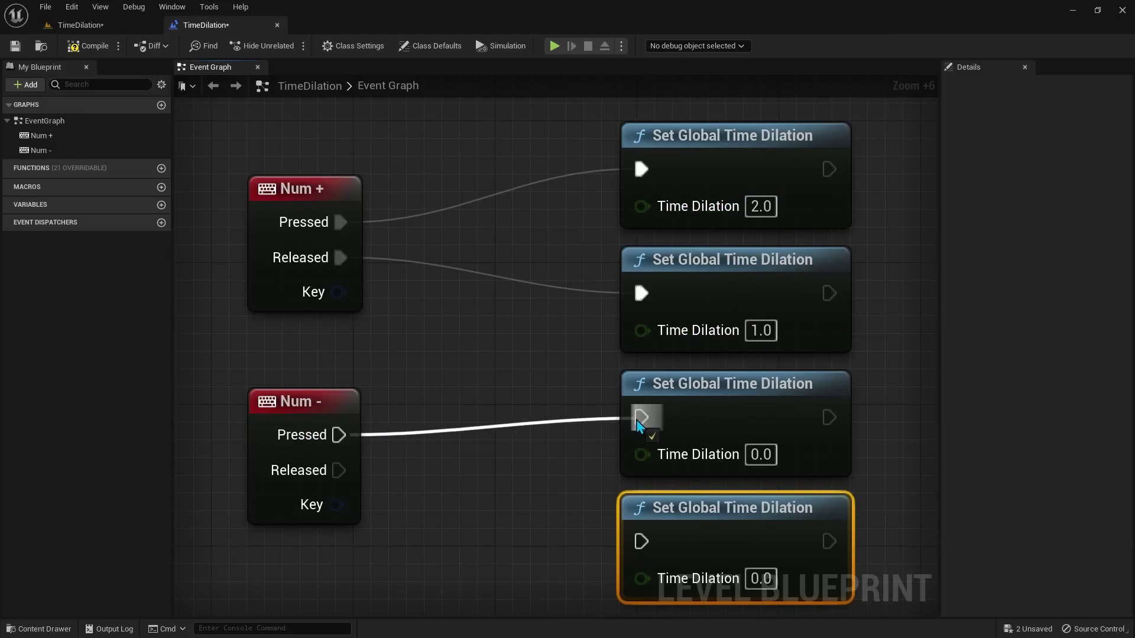
pyautogui.moveTo(640, 420); pyautogui.dragTo(640, 420)
pyautogui.click(761, 455)
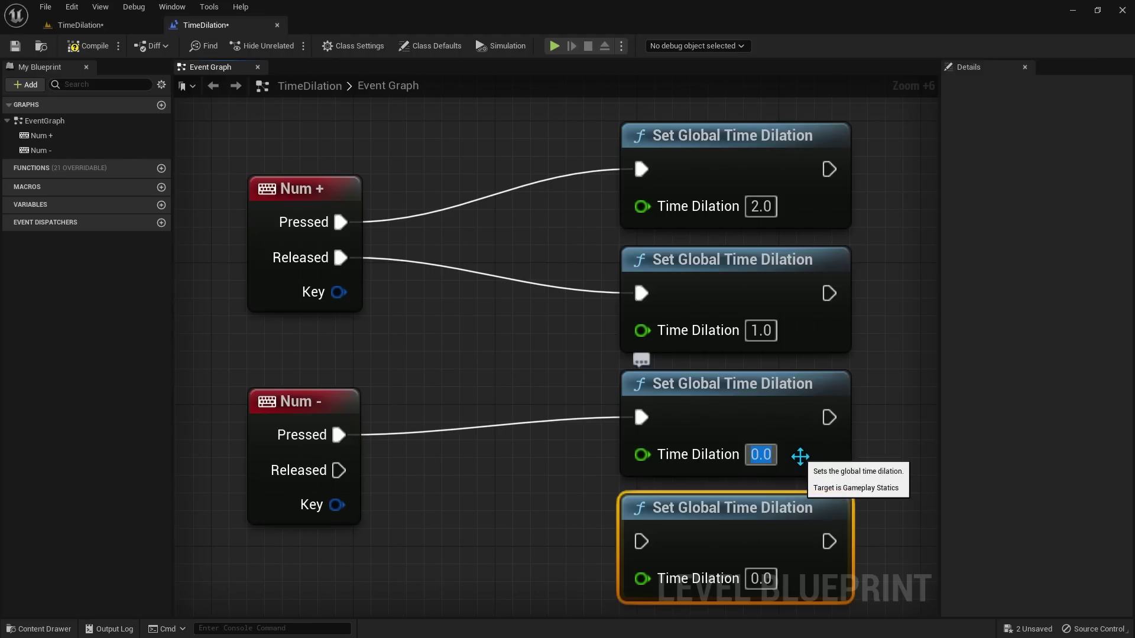
pyautogui.write('0.5')
# Wire Num - Released to the fourth Set node at 1.0 and frame all nodes
pyautogui.moveTo(339, 470)
pyautogui.mouseDown()
pyautogui.moveTo(357, 489)
pyautogui.moveTo(640, 542)
pyautogui.mouseUp()
pyautogui.click(761, 579)
pyautogui.write('1')
pyautogui.press('Return')
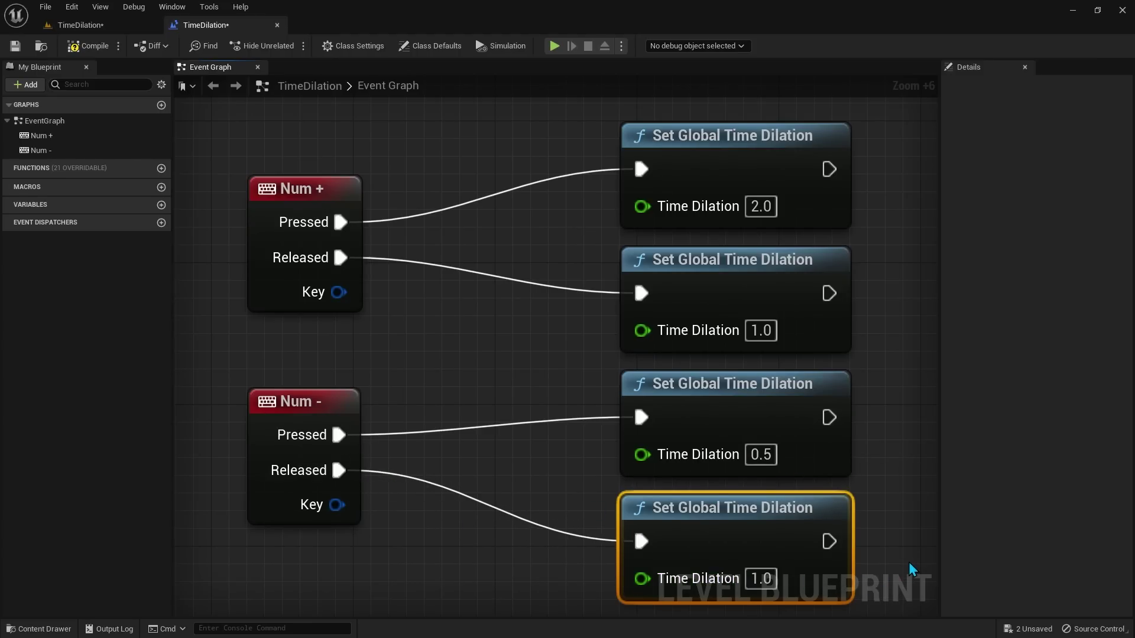
pyautogui.click(912, 569)
pyautogui.scroll(-3, 899, 552)
pyautogui.moveTo(894, 538); pyautogui.dragTo(829, 463, button='right')
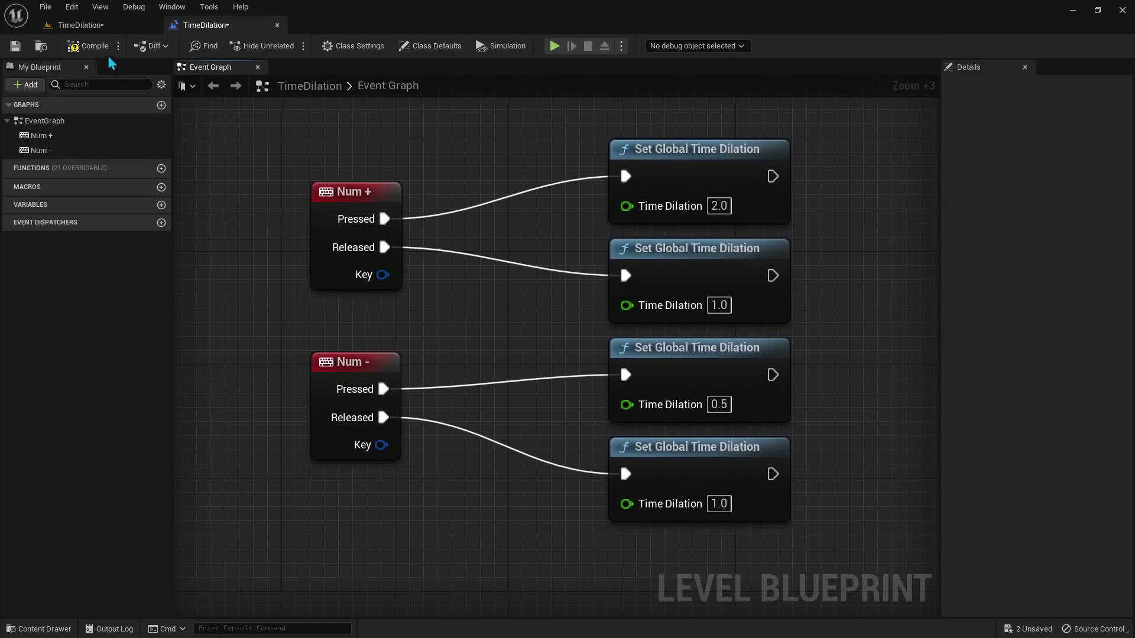
# Play-test the level with Num + and Num -, then return to the TimeDilation Level Blueprint
pyautogui.click(76, 25)
pyautogui.click(263, 46)
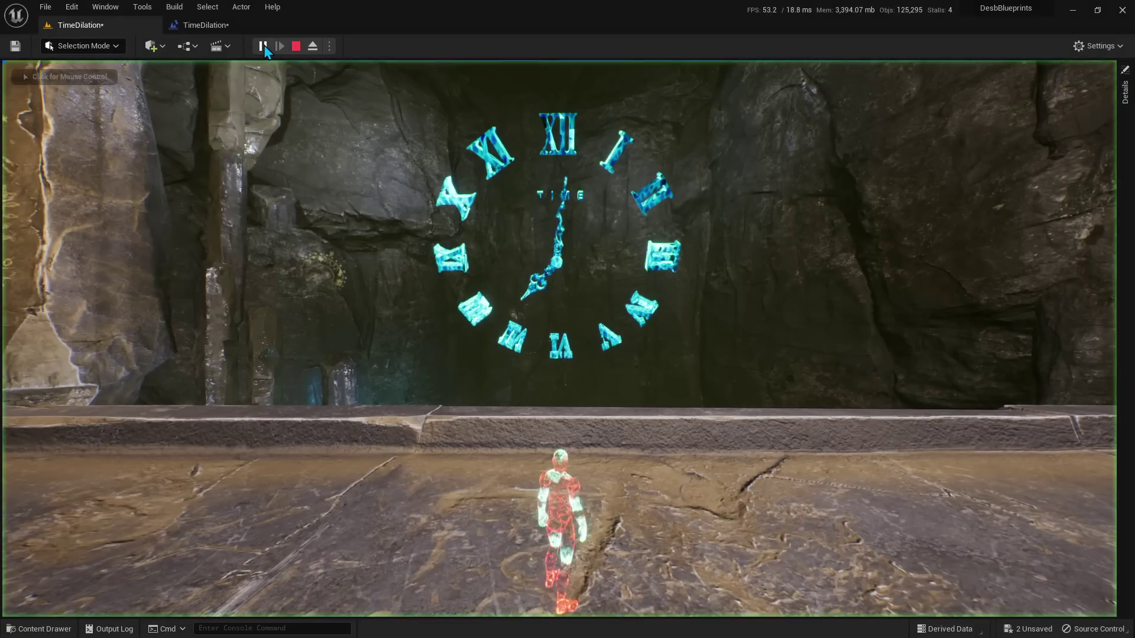
pyautogui.click(420, 218)
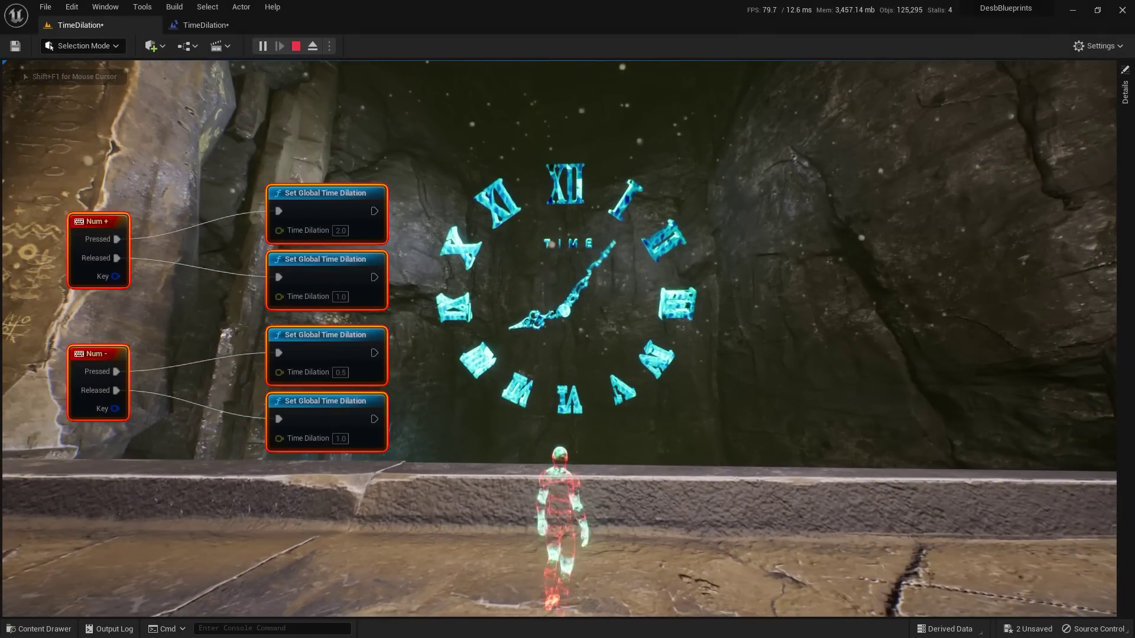
pyautogui.press('KP_Add')
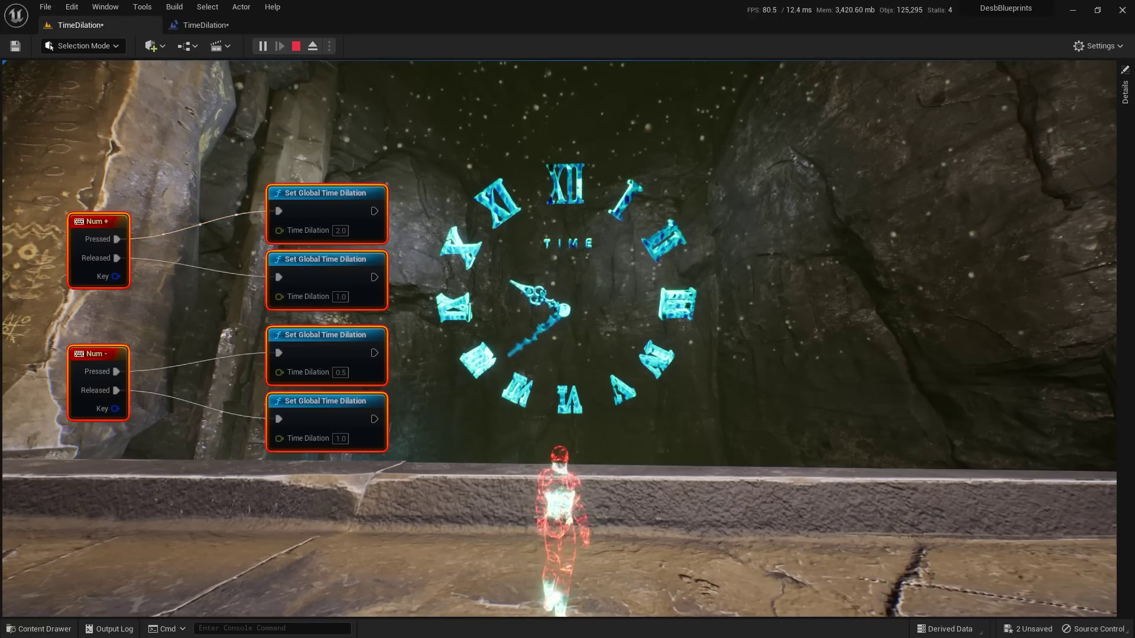
pyautogui.press('KP_Subtract')
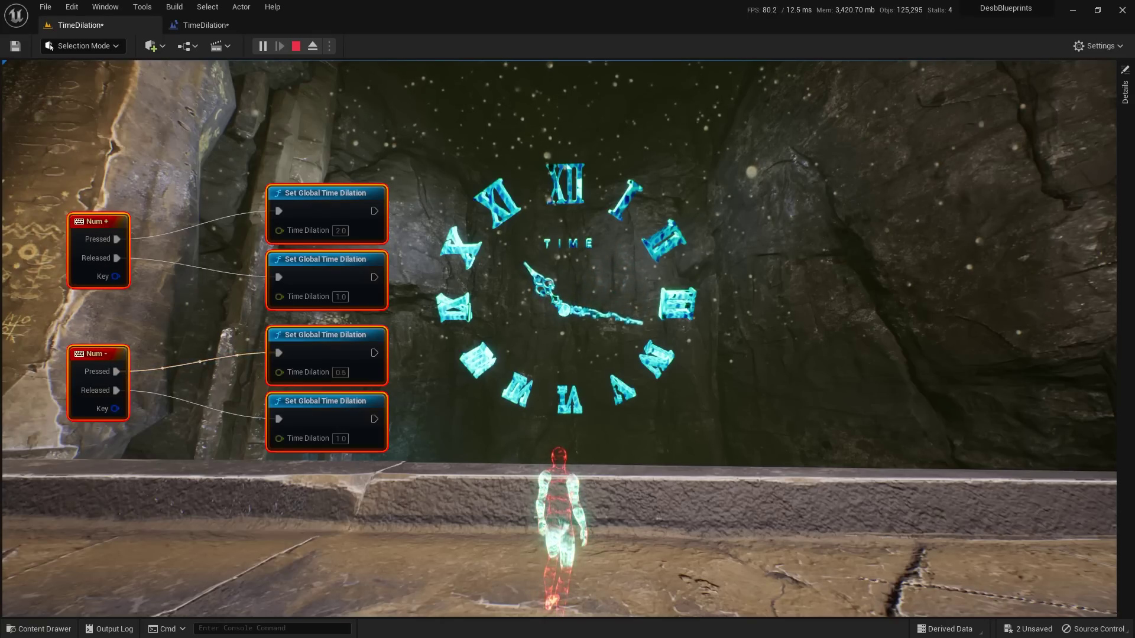
pyautogui.press('Escape')
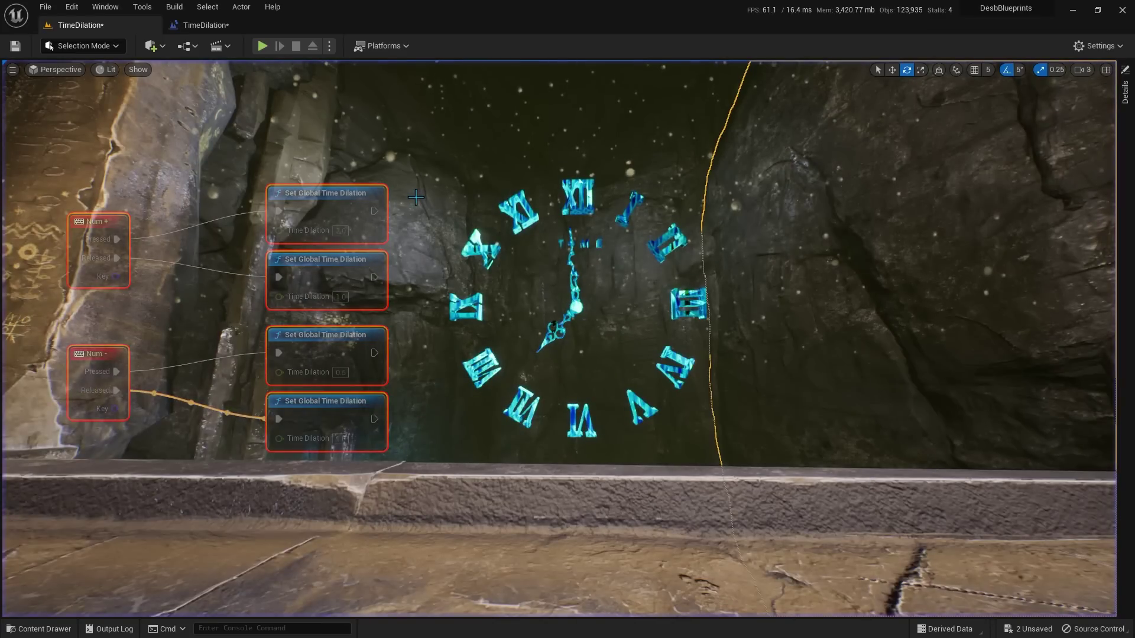
pyautogui.click(208, 28)
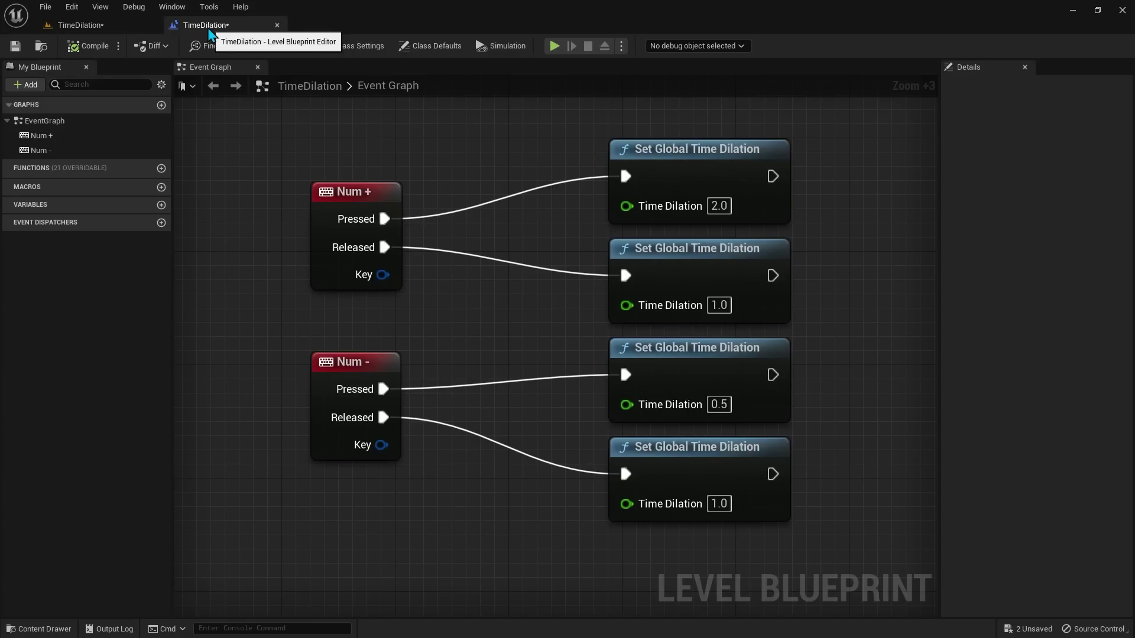
# Set the Num + node to 10.0 and the Num - node to 0.1, then test Num + in play
pyautogui.click(718, 206)
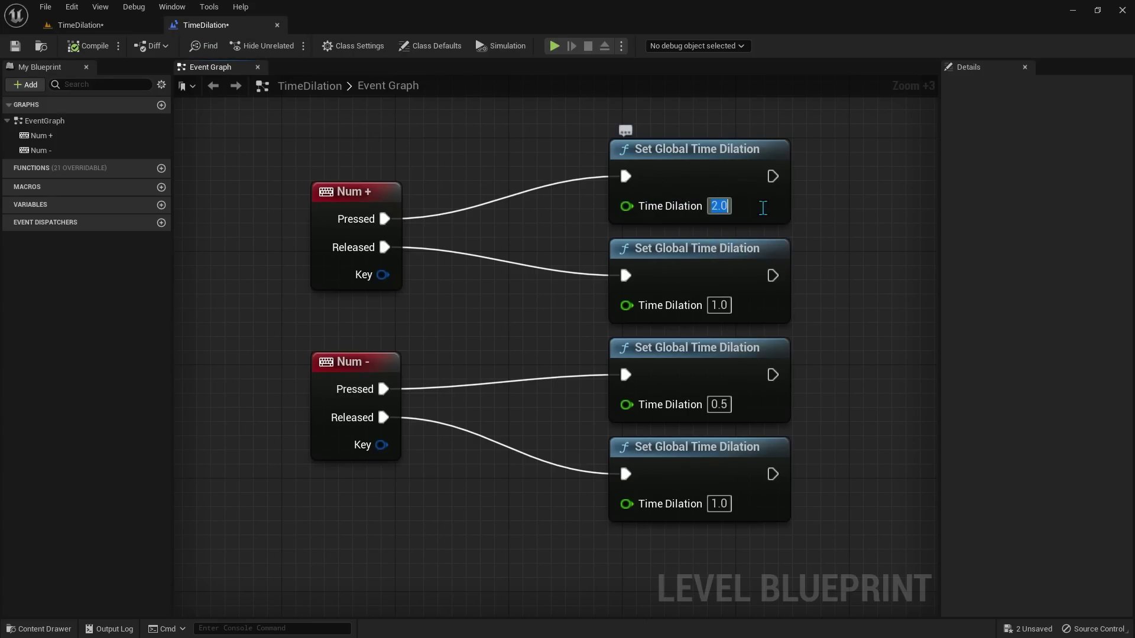
pyautogui.write('10.0')
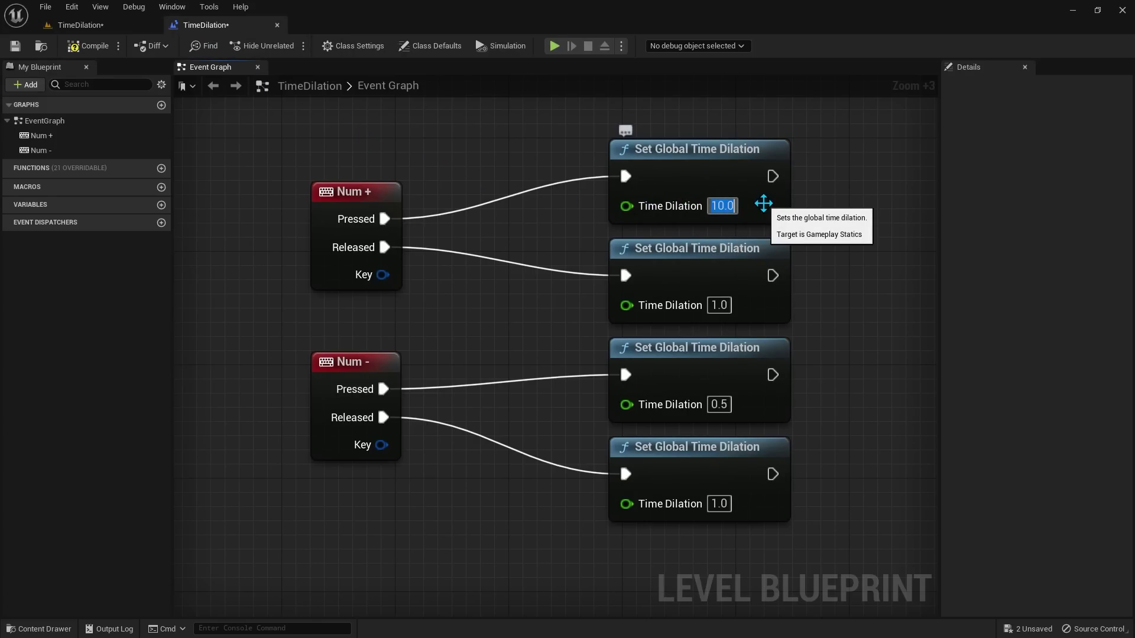
pyautogui.click(719, 404)
pyautogui.write('0.1')
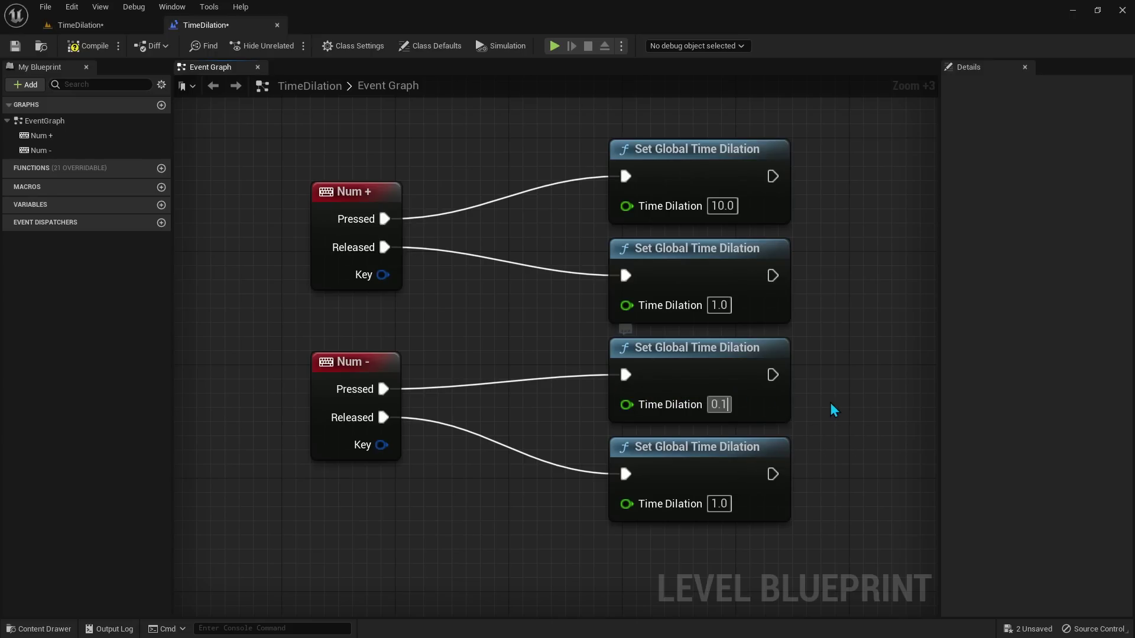
pyautogui.click(833, 409)
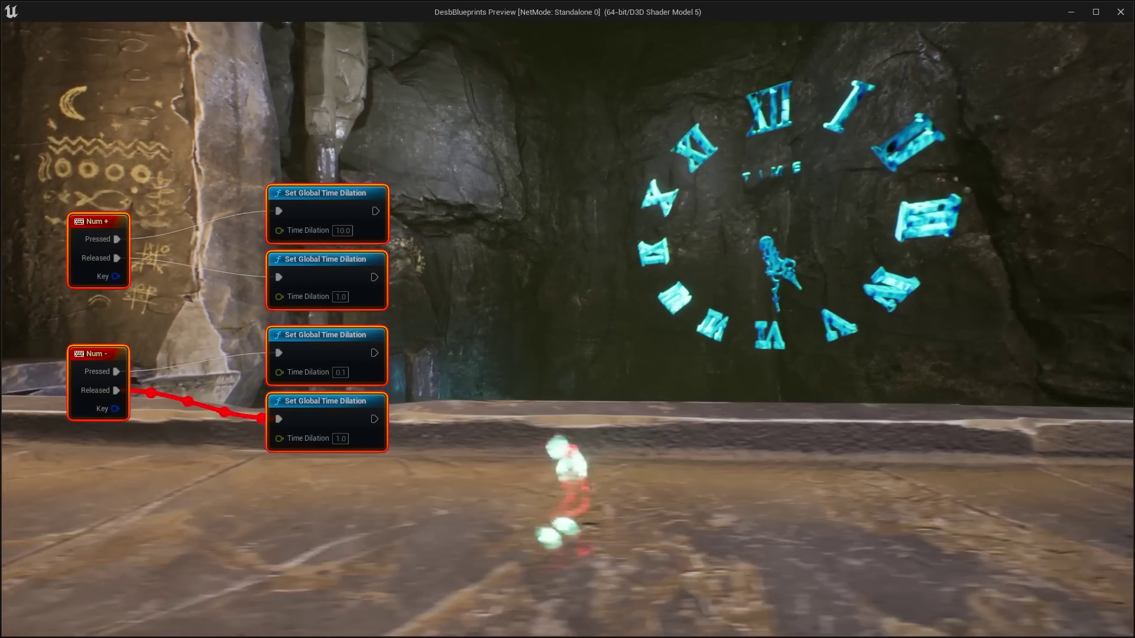
pyautogui.press('KP_Add')
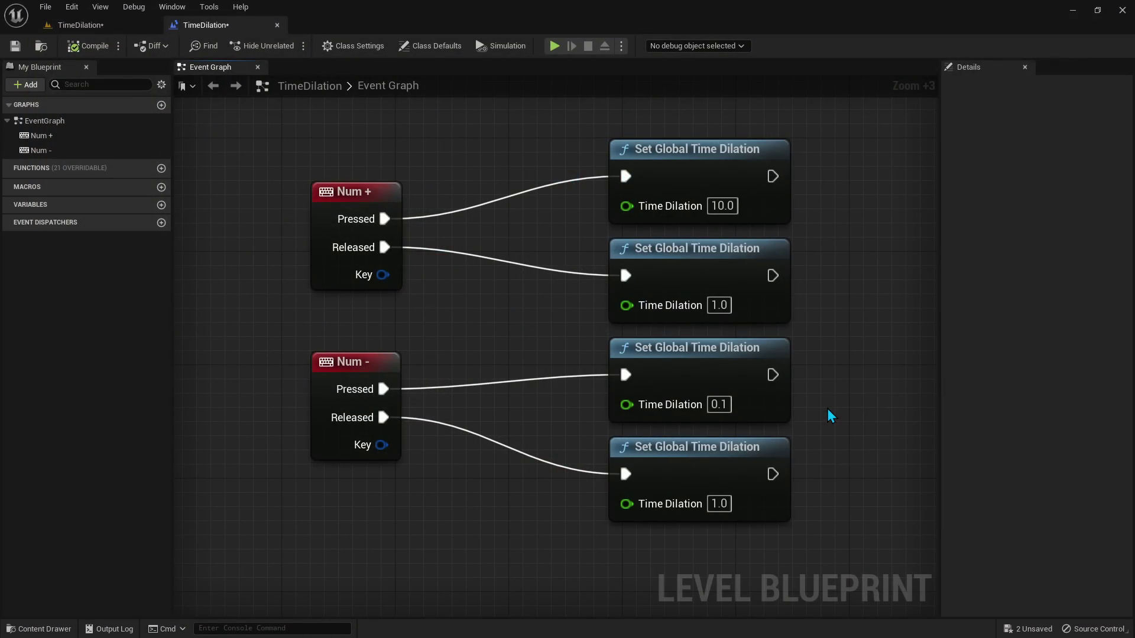
# Play the clock level, stop, then open a selected clock's BP_Clock Blueprint with Ctrl+E
pyautogui.click(80, 24)
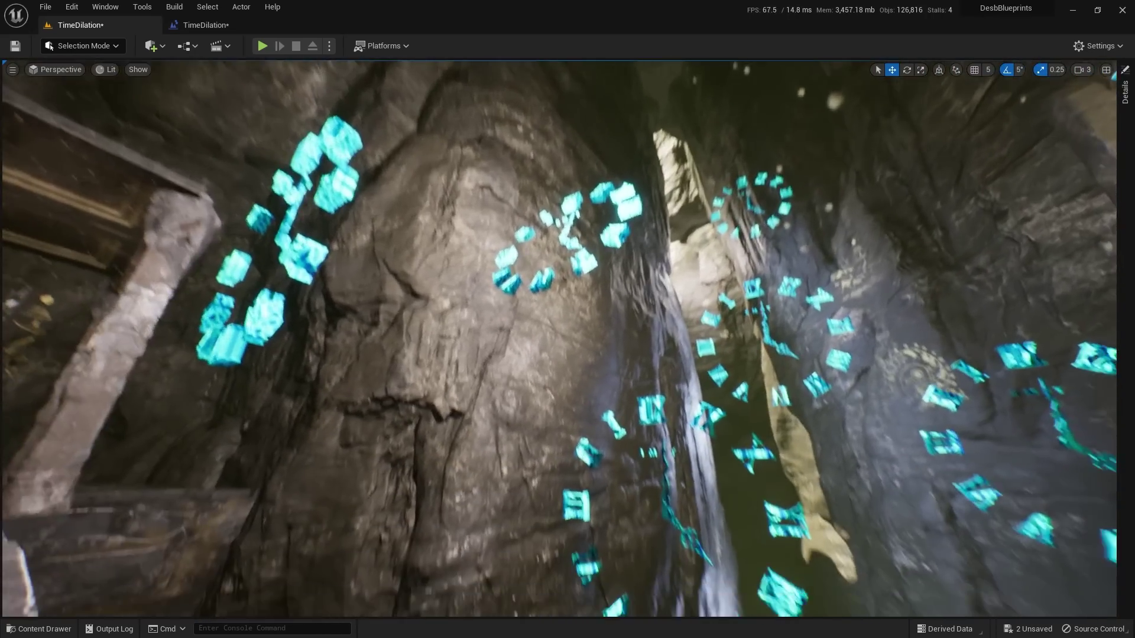
pyautogui.hotkey('alt', 'p')
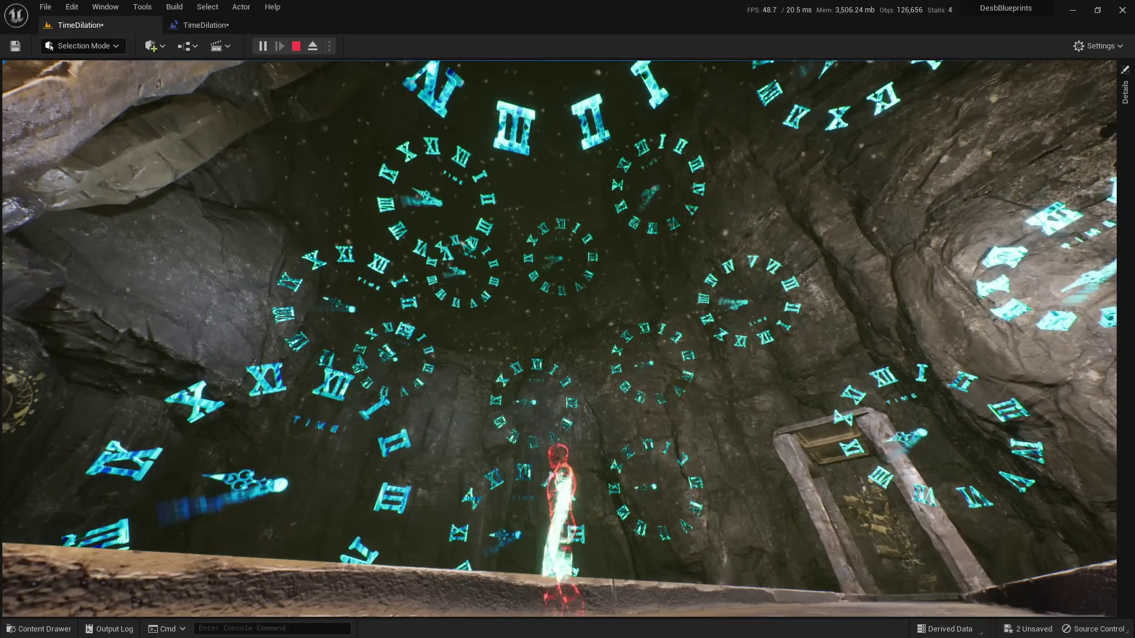
pyautogui.press('Escape')
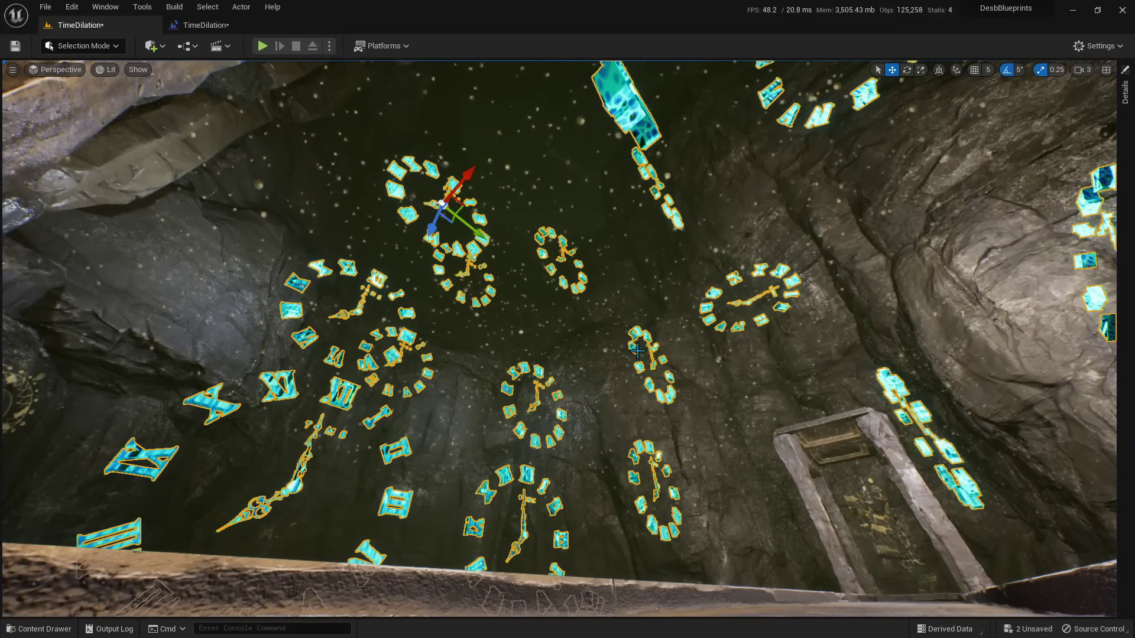
pyautogui.click(288, 485)
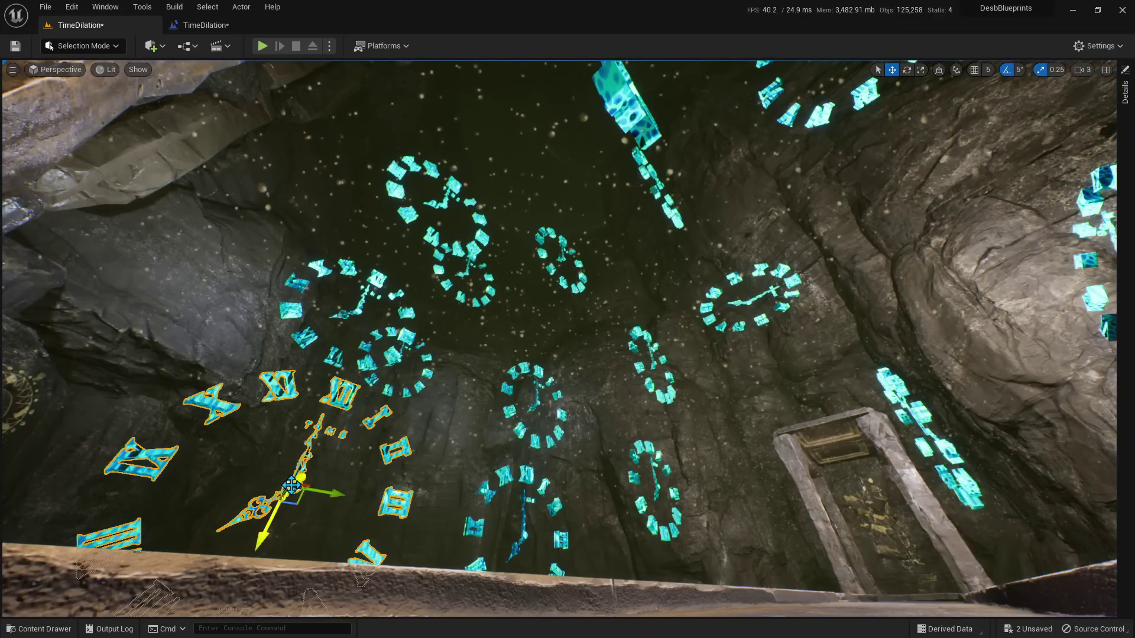
pyautogui.hotkey('ctrl', 'e')
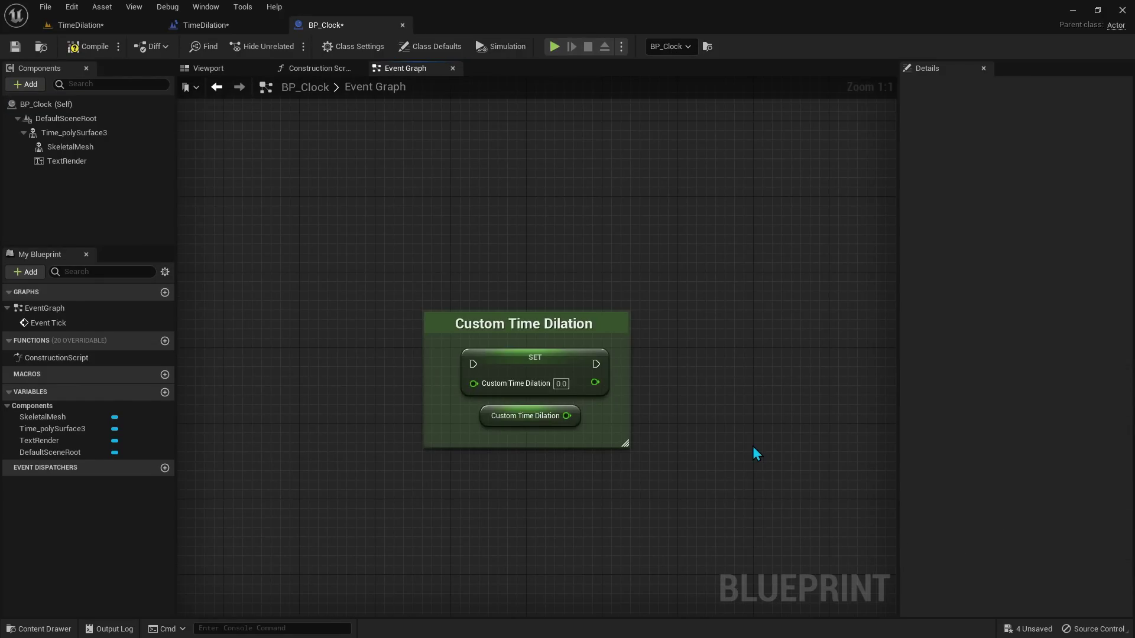
# Paste a copy of the Custom Time Dilation SET node and drive it from Event BeginPlay
pyautogui.click(557, 367)
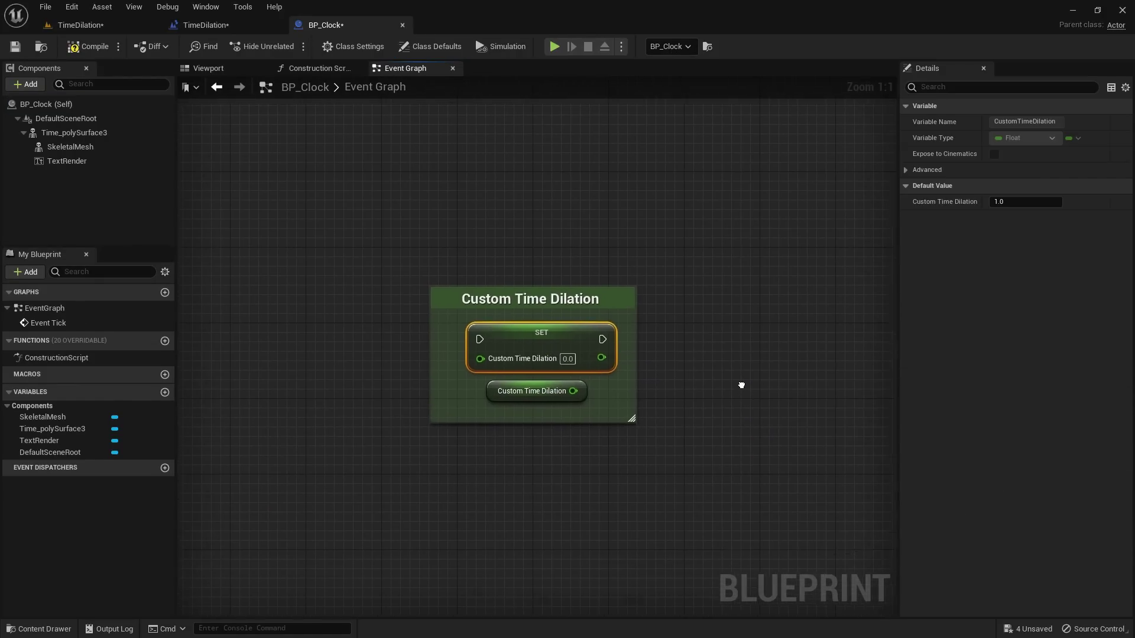
pyautogui.moveTo(739, 385); pyautogui.dragTo(744, 213, button='right')
pyautogui.hotkey('ctrl', 'c')
pyautogui.hotkey('ctrl', 'v')
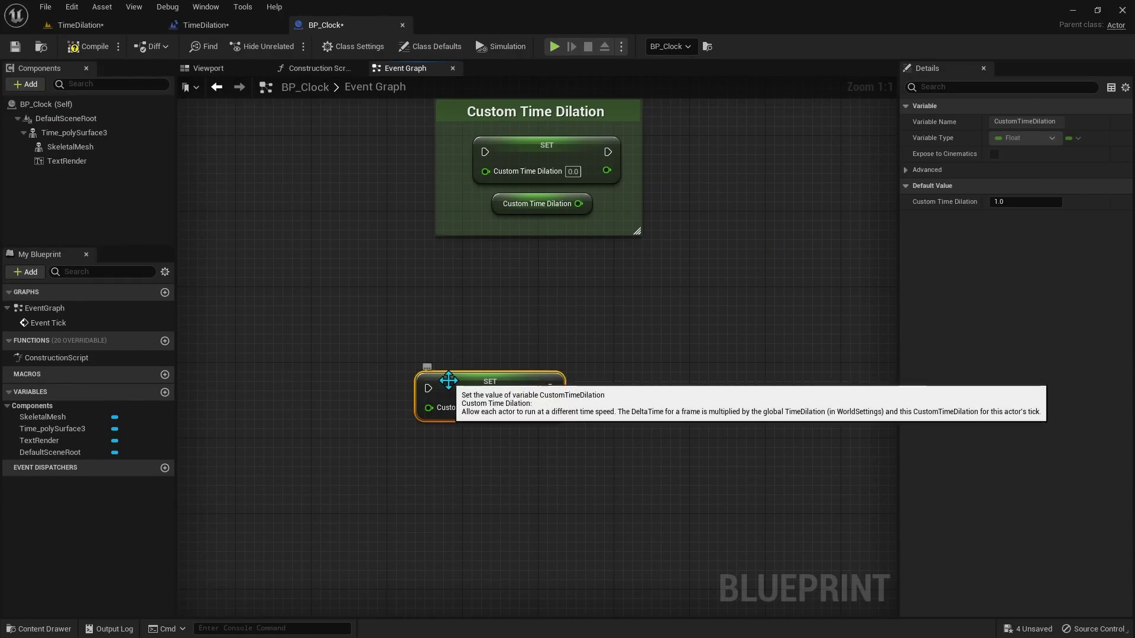
pyautogui.click(257, 374)
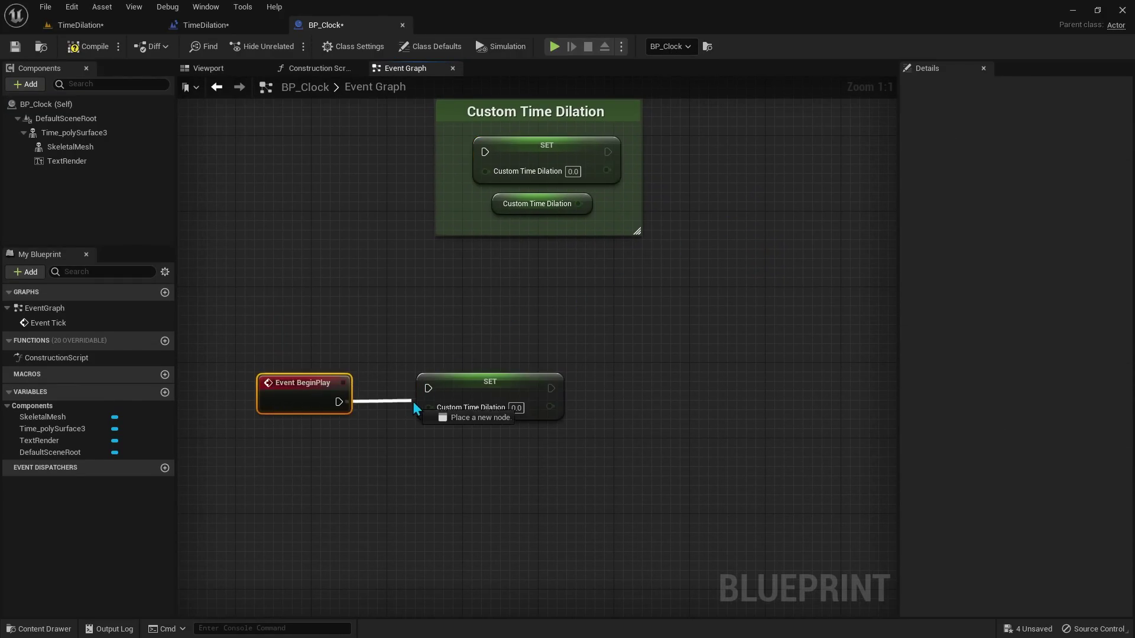
pyautogui.moveTo(413, 402); pyautogui.dragTo(425, 392)
# Feed a Random Integer in Range node into the SET node's Custom Time Dilation
pyautogui.rightClick(233, 475)
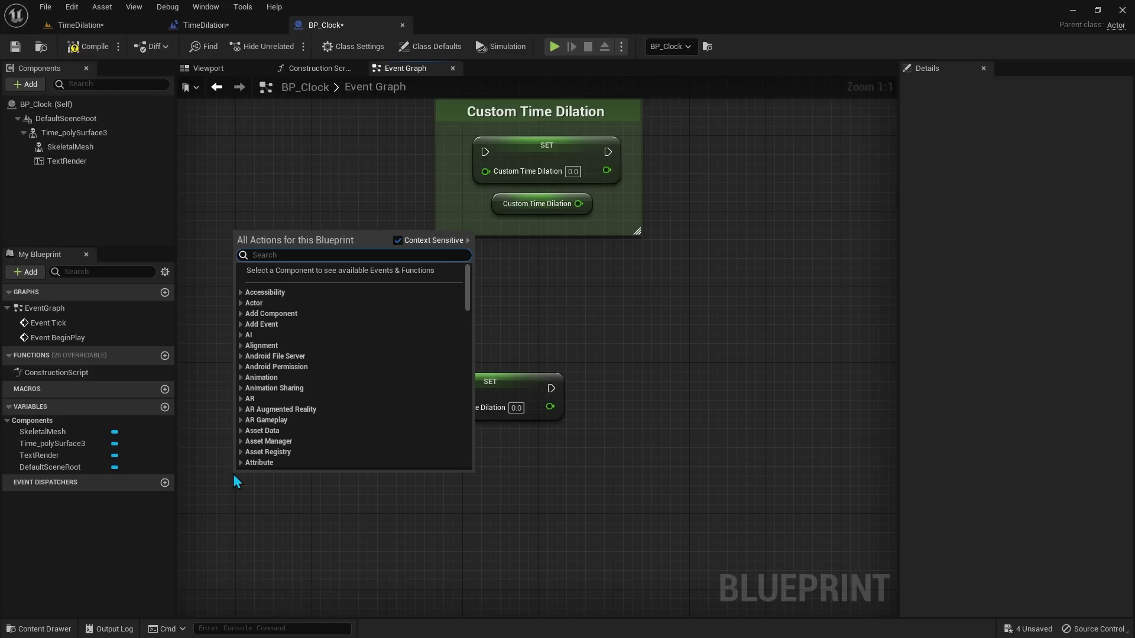
pyautogui.write('random integer in ')
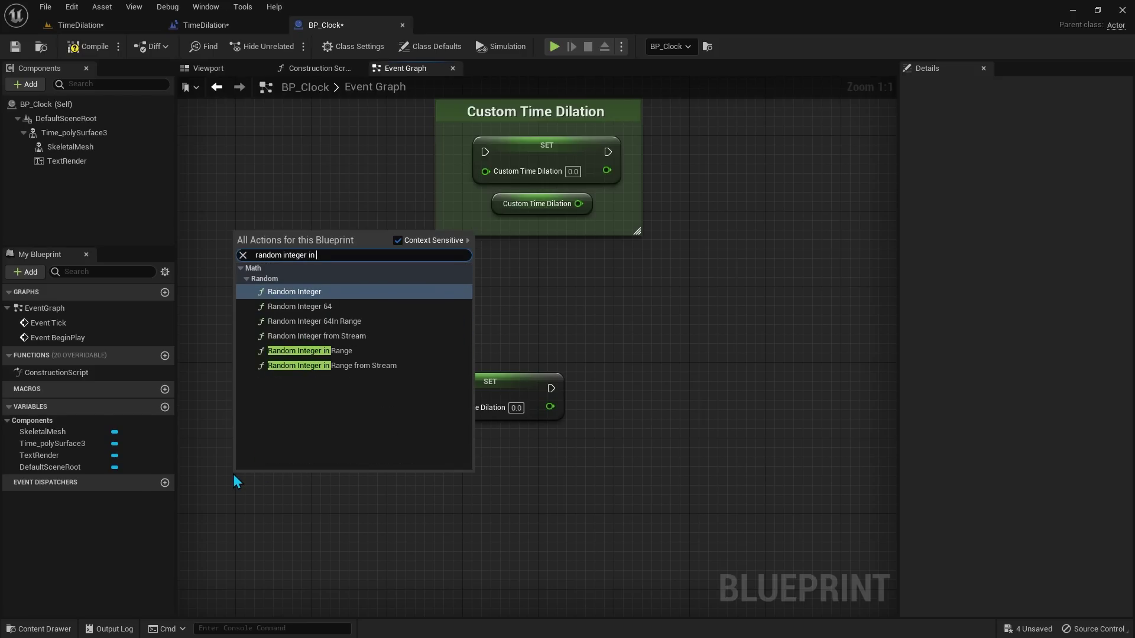
pyautogui.write('range')
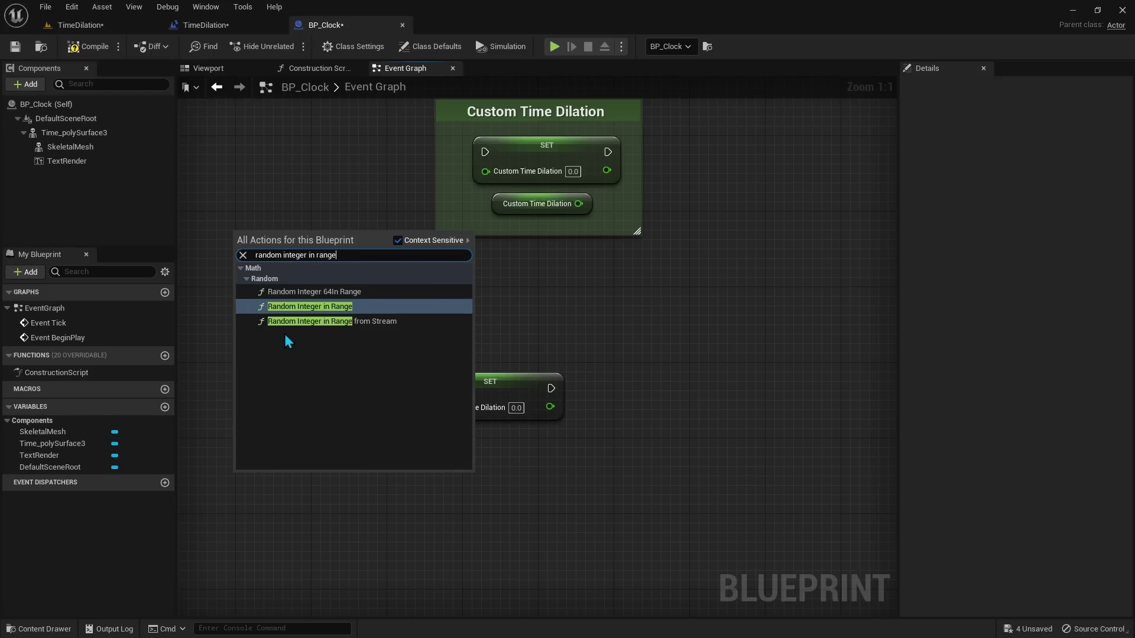
pyautogui.click(300, 307)
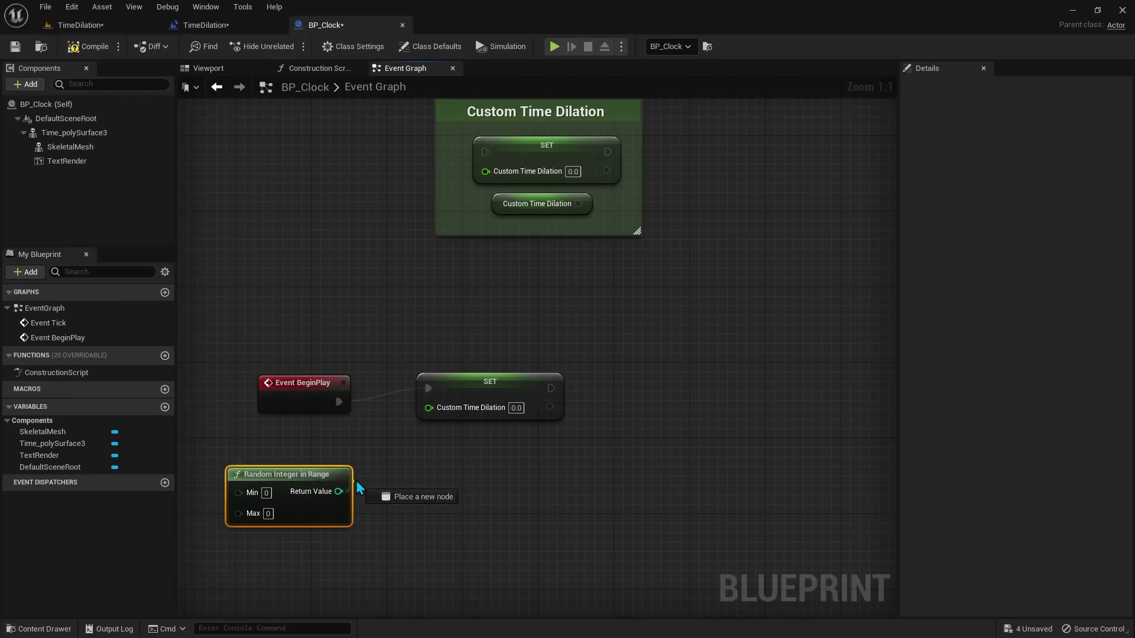
pyautogui.moveTo(359, 488)
pyautogui.mouseDown()
pyautogui.moveTo(430, 411)
pyautogui.moveTo(464, 439)
pyautogui.mouseUp()
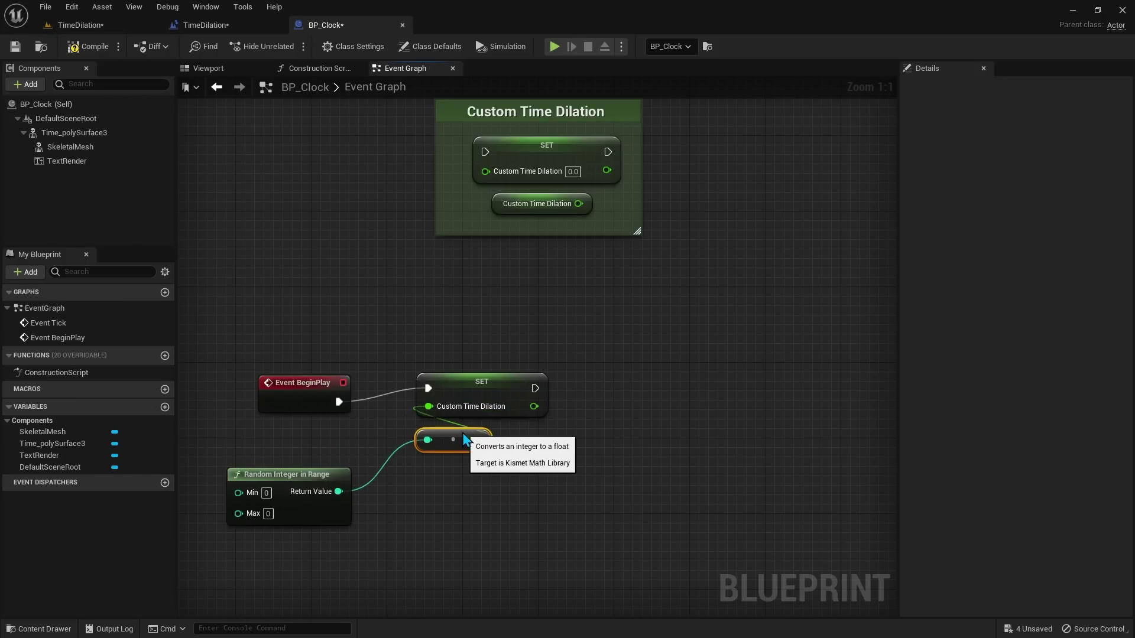
pyautogui.moveTo(313, 474); pyautogui.dragTo(323, 436)
# Straighten the wires and set the random range to Min -10, Max 10
pyautogui.moveTo(480, 353); pyautogui.dragTo(343, 408)
pyautogui.press('q')
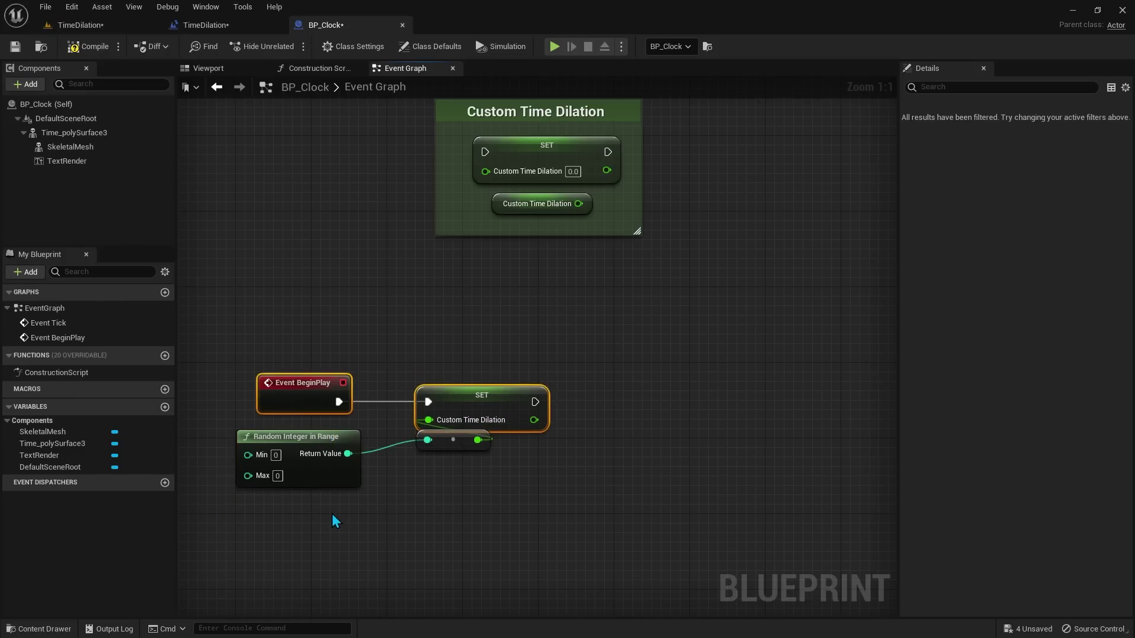
pyautogui.moveTo(583, 440); pyautogui.dragTo(354, 500)
pyautogui.press('q')
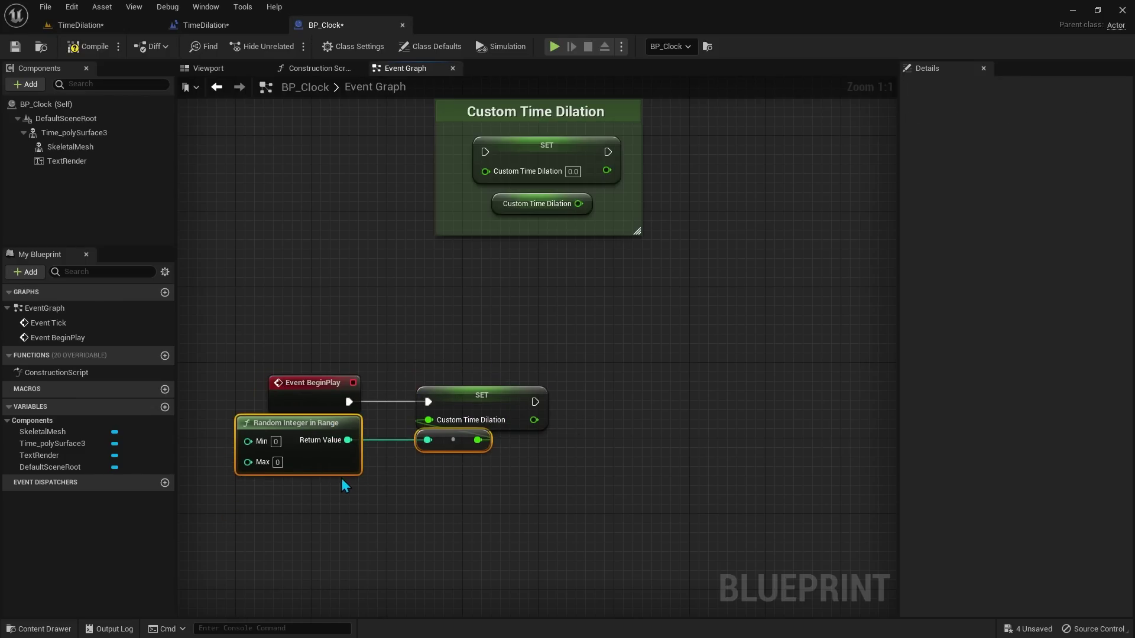
pyautogui.hotkey('ctrl', 'z')
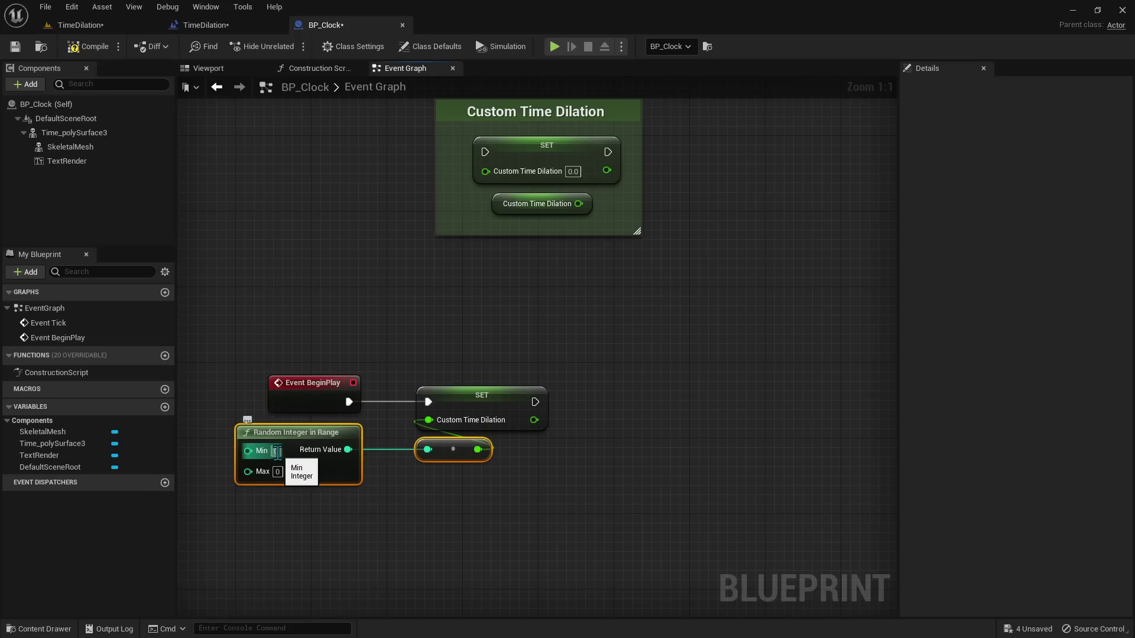
pyautogui.write('-10')
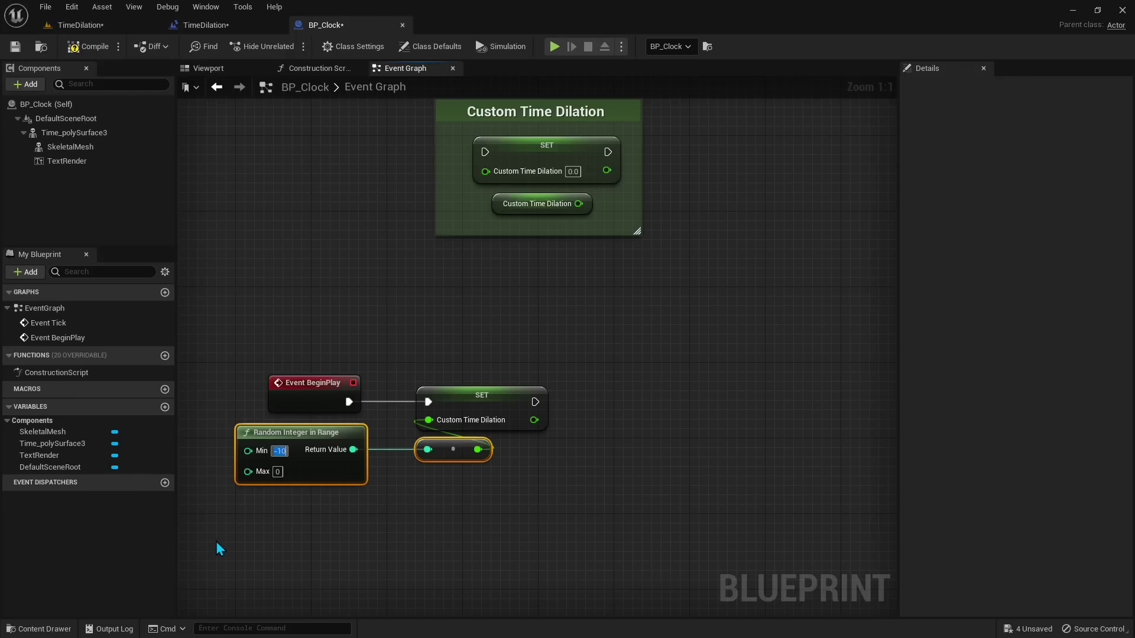
pyautogui.press('Tab')
pyautogui.write('10')
pyautogui.click(324, 509)
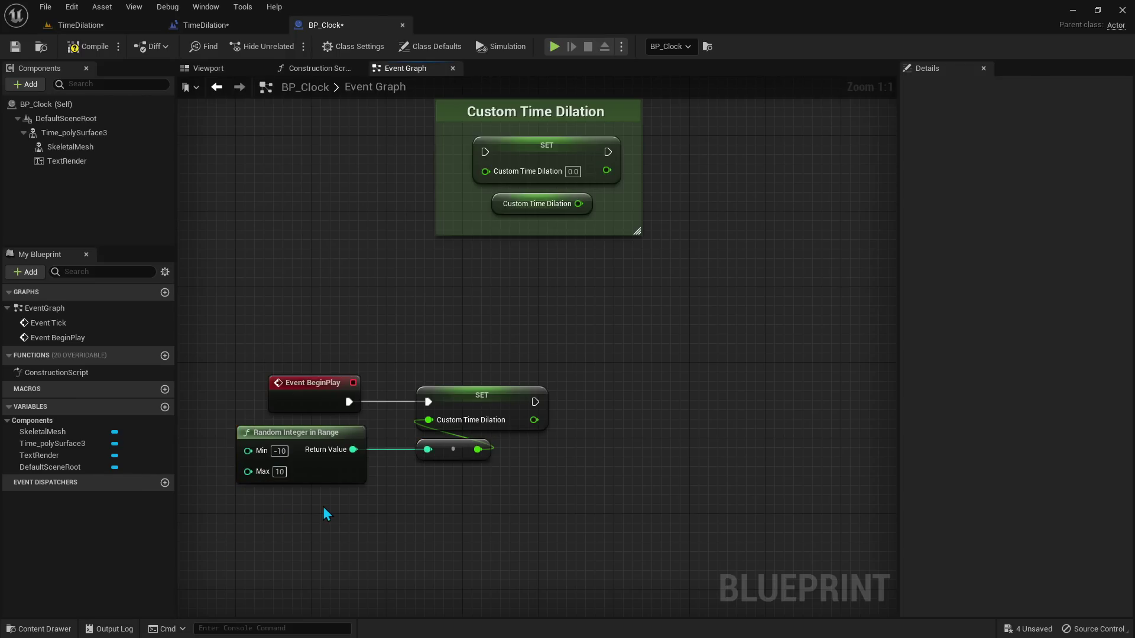
# Add a TextRender Set Text after SET that shows the dilation value via To Text
pyautogui.moveTo(67, 161)
pyautogui.mouseDown()
pyautogui.moveTo(581, 486)
pyautogui.moveTo(687, 450)
pyautogui.mouseUp()
pyautogui.write('set text')
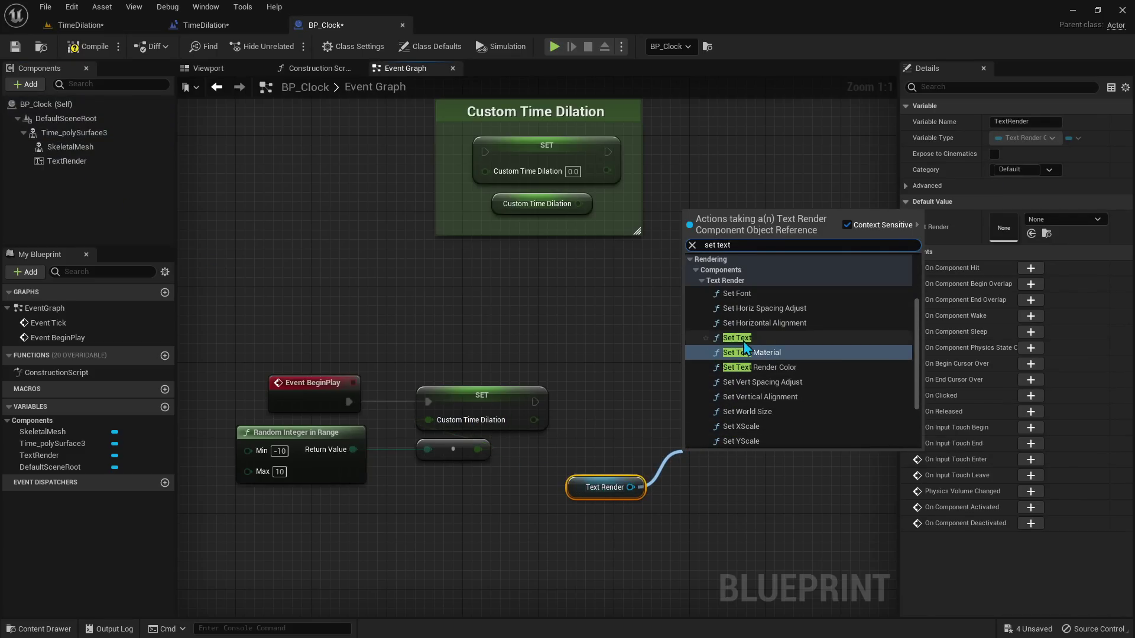
pyautogui.click(744, 338)
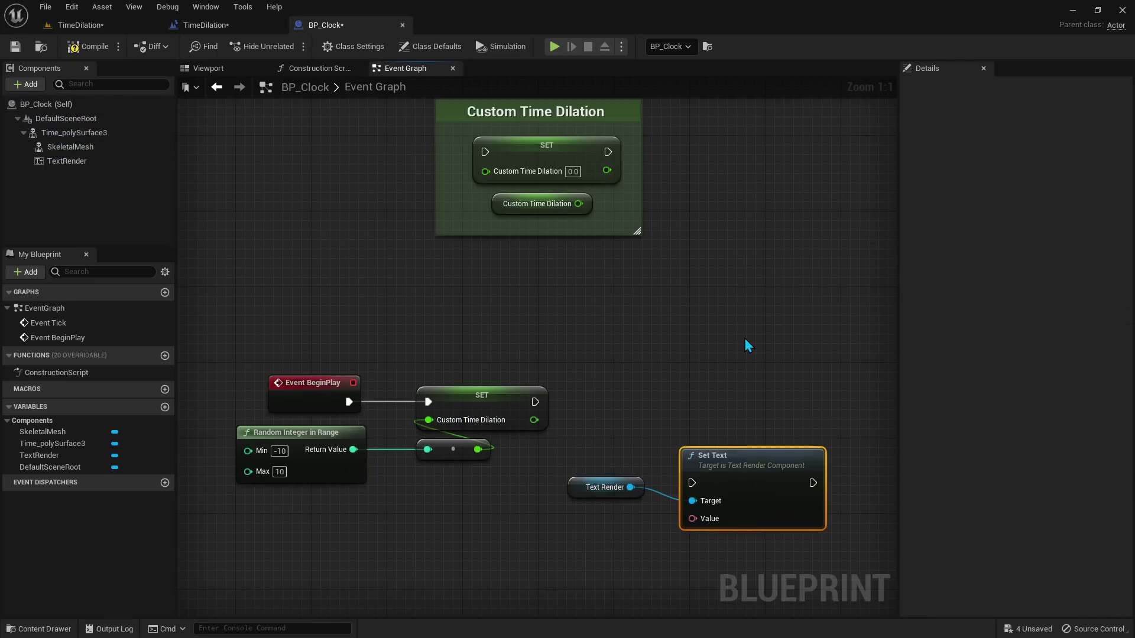
pyautogui.moveTo(745, 459); pyautogui.dragTo(737, 384)
pyautogui.moveTo(685, 444); pyautogui.dragTo(534, 420)
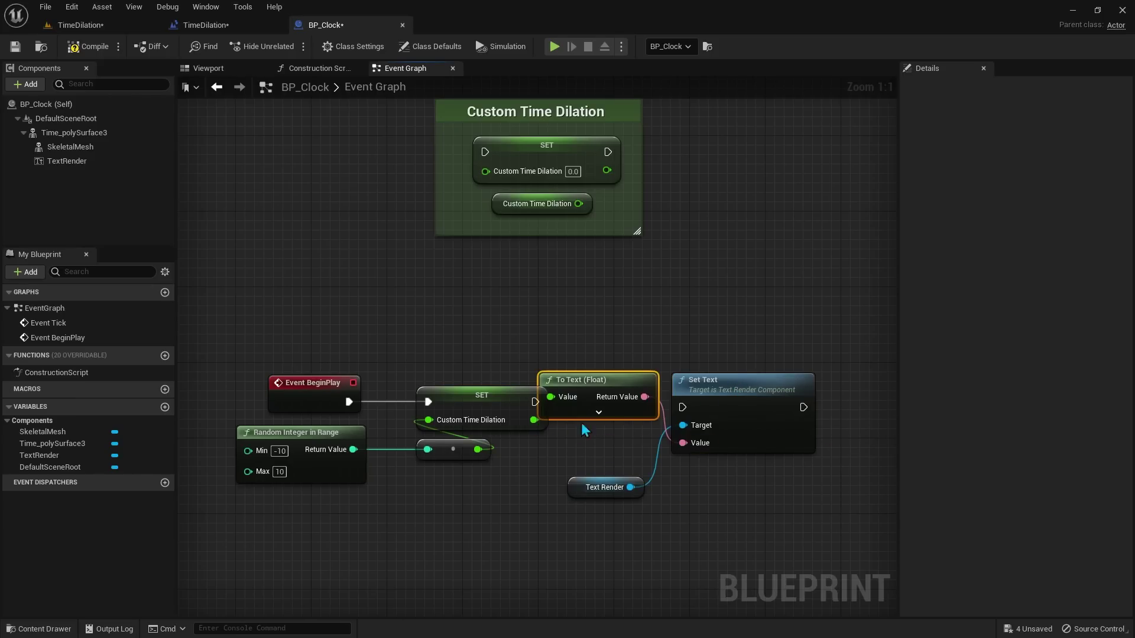
pyautogui.moveTo(639, 406); pyautogui.dragTo(639, 481)
pyautogui.moveTo(605, 487); pyautogui.dragTo(605, 425)
pyautogui.moveTo(535, 402); pyautogui.dragTo(684, 408)
pyautogui.moveTo(849, 399); pyautogui.dragTo(277, 329)
pyautogui.press('q')
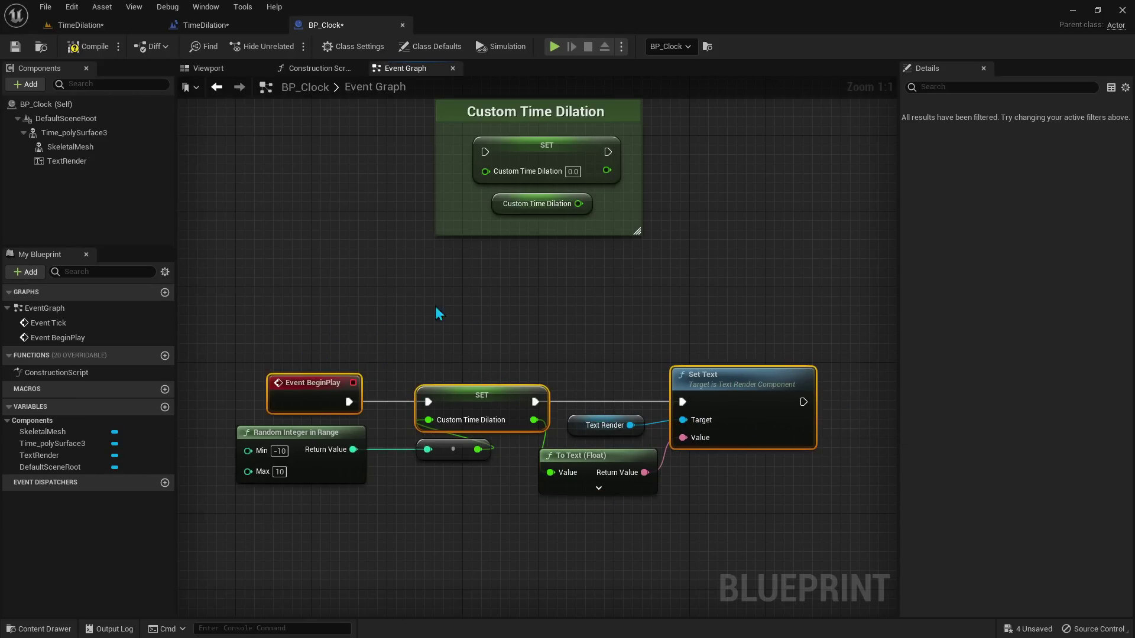
pyautogui.click(142, 25)
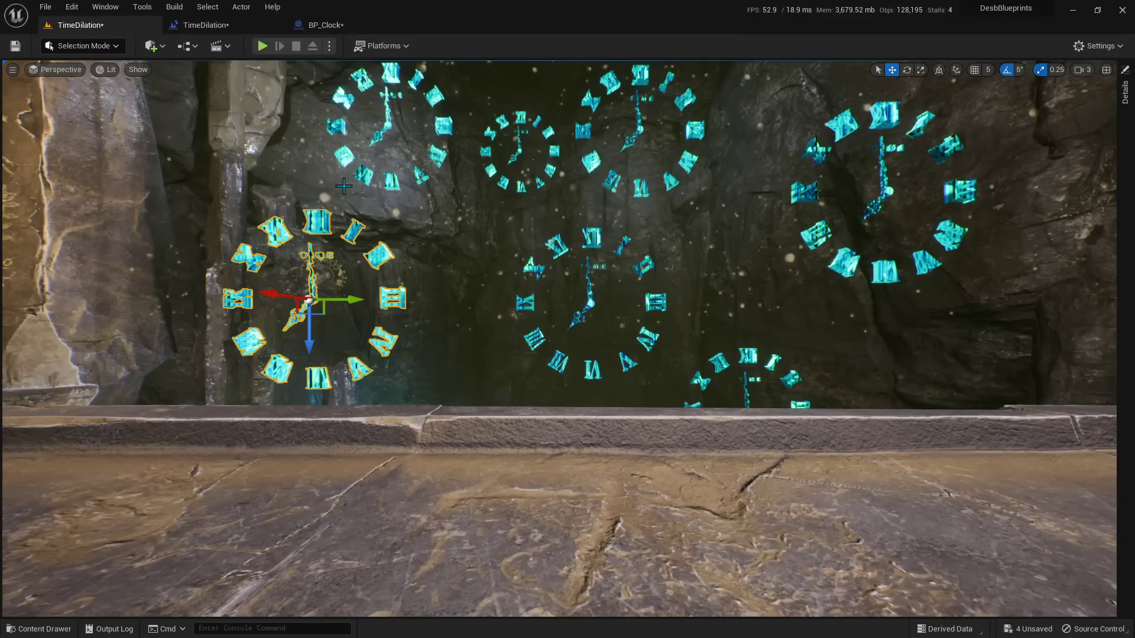
# Play-test the labelled clocks, using Num + and Num - to change global time, then stop
pyautogui.hotkey('alt', 'p')
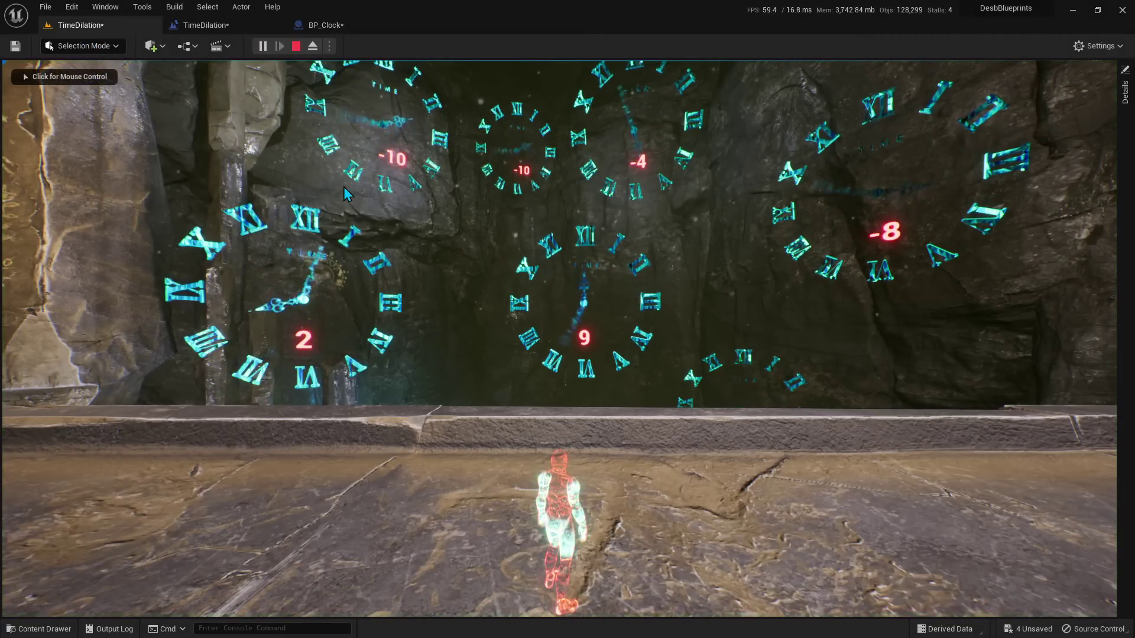
pyautogui.click(329, 193)
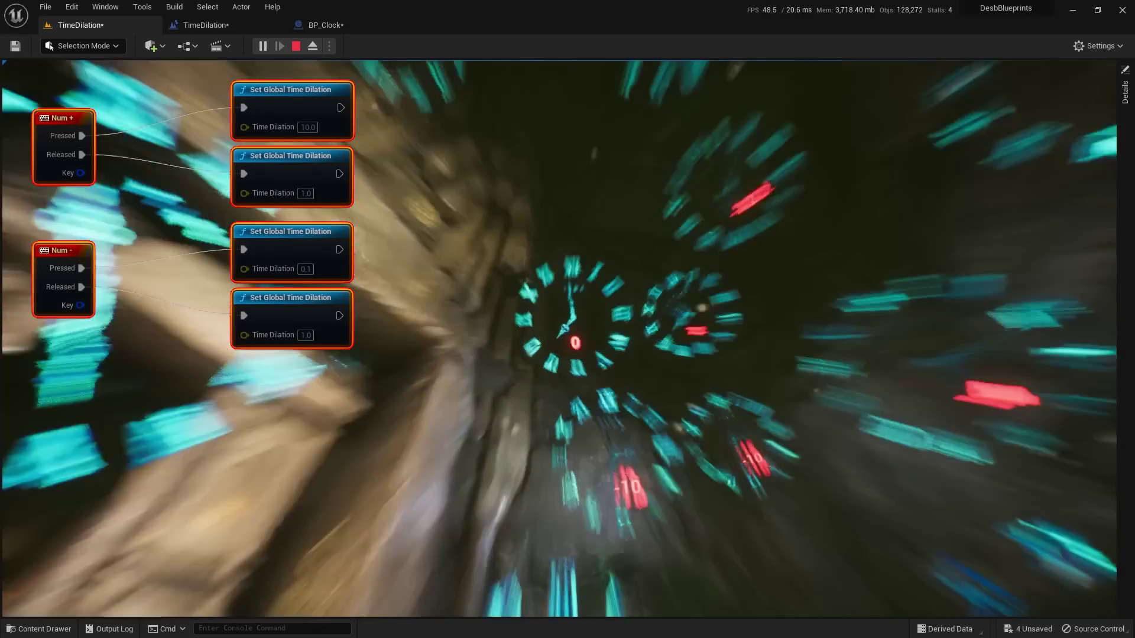
pyautogui.press('KP_Add')
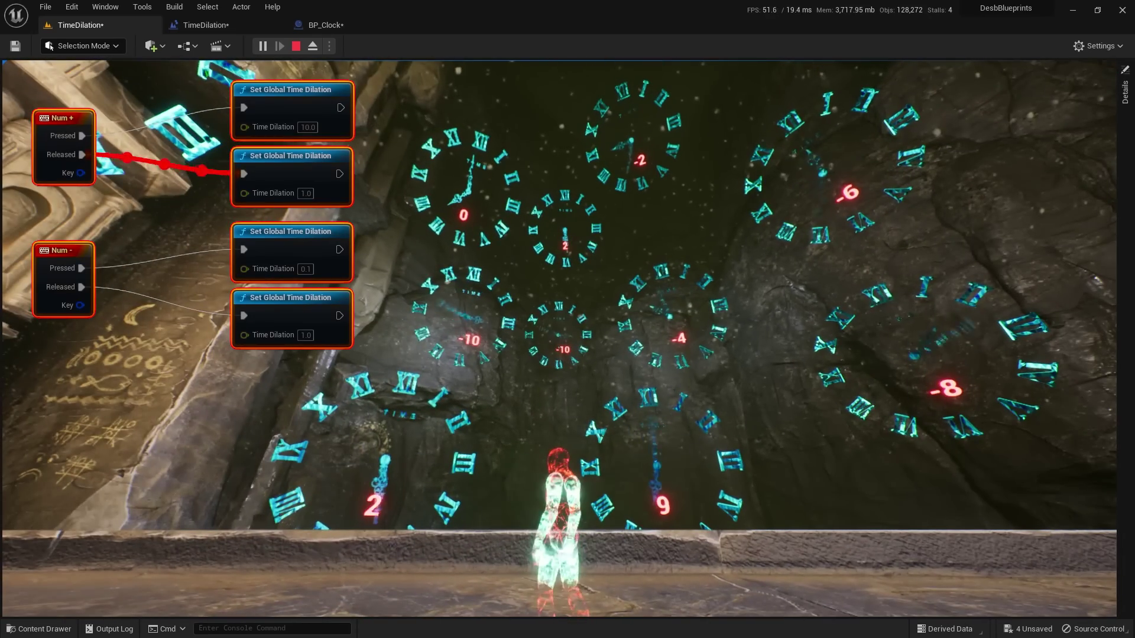
pyautogui.press('KP_Subtract')
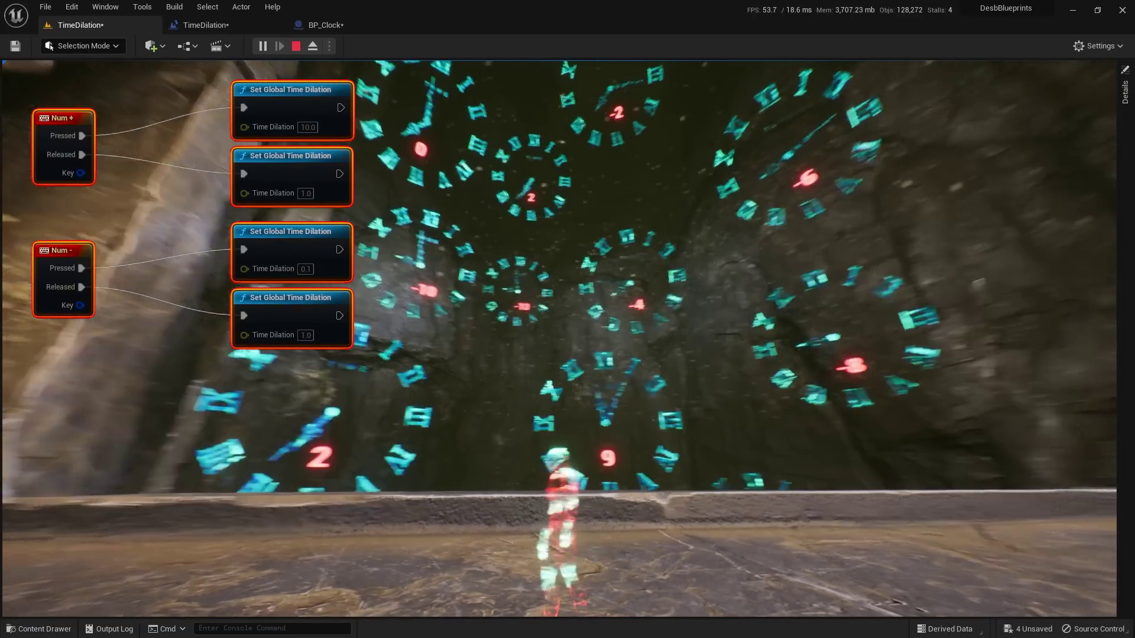
pyautogui.press('KP_Subtract')
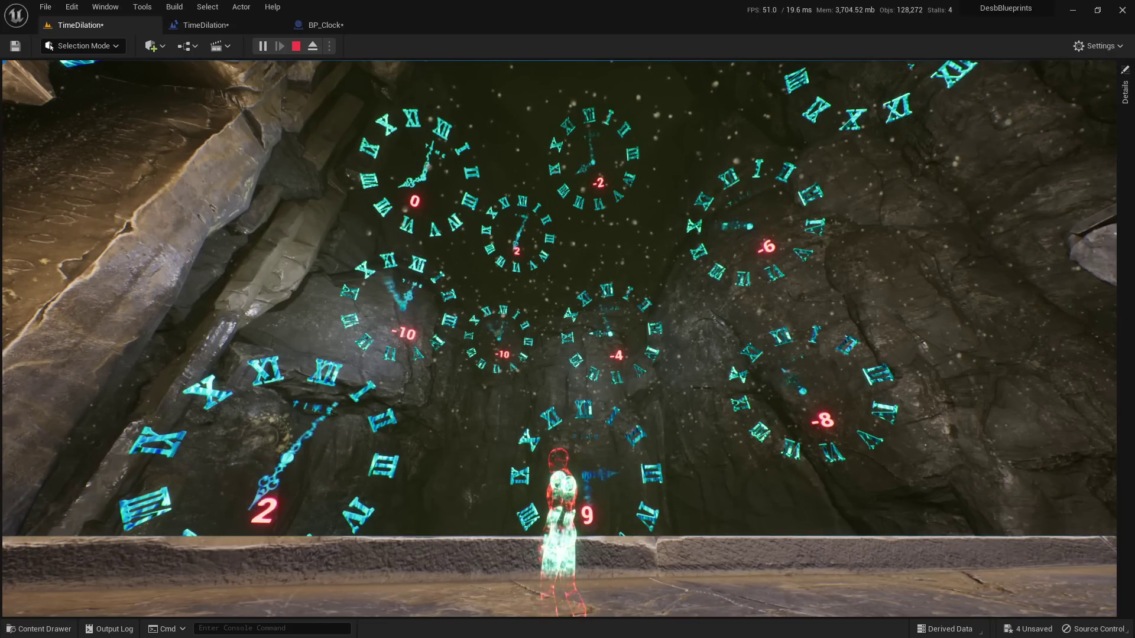
pyautogui.press('Escape')
# Delete the Num + nodes and the extra Set node, keeping Num - with one Set node
pyautogui.click(340, 23)
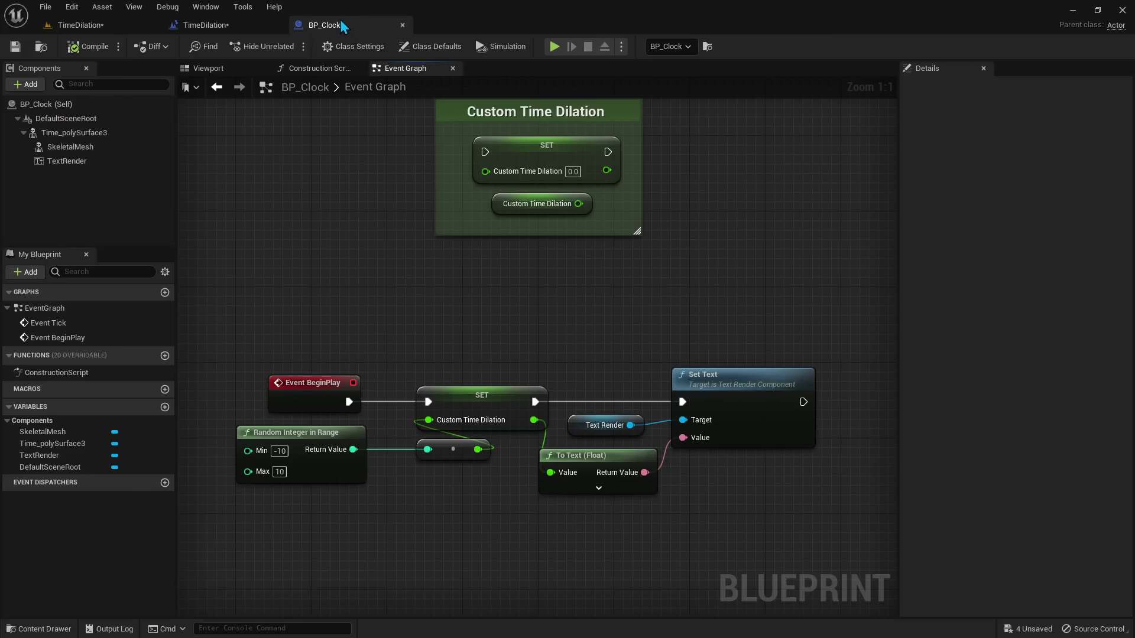
pyautogui.click(240, 28)
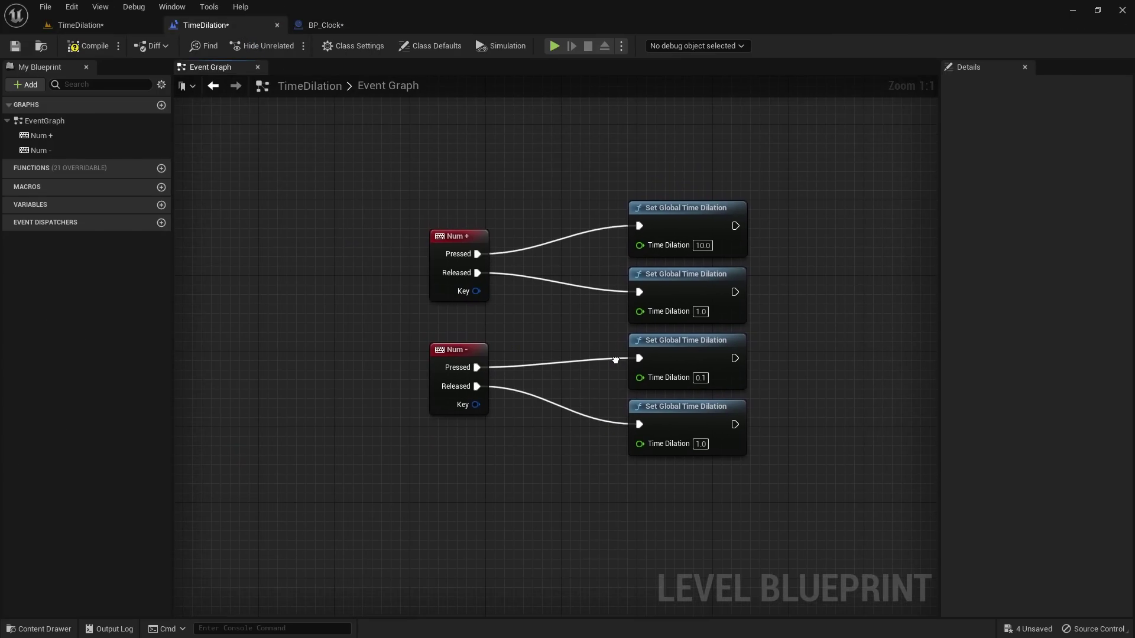
pyautogui.press('Delete')
pyautogui.click(686, 408)
pyautogui.press('Delete')
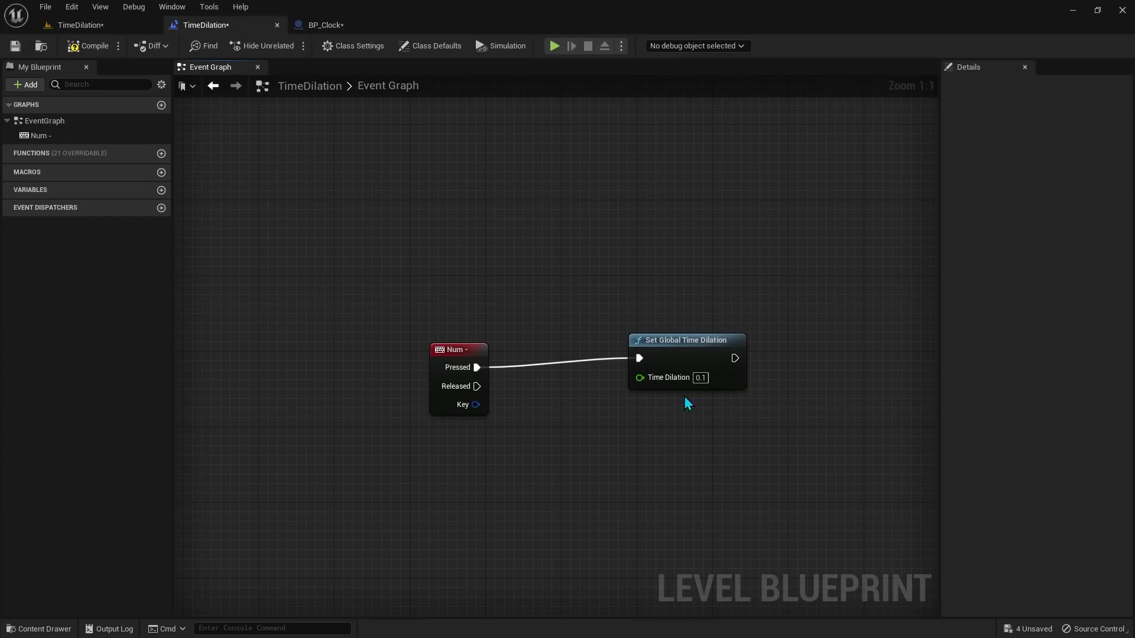
pyautogui.moveTo(687, 362); pyautogui.dragTo(773, 364)
pyautogui.scroll(1, 629, 337)
pyautogui.keyDown('alt'); pyautogui.click(539, 293); pyautogui.keyUp('alt')
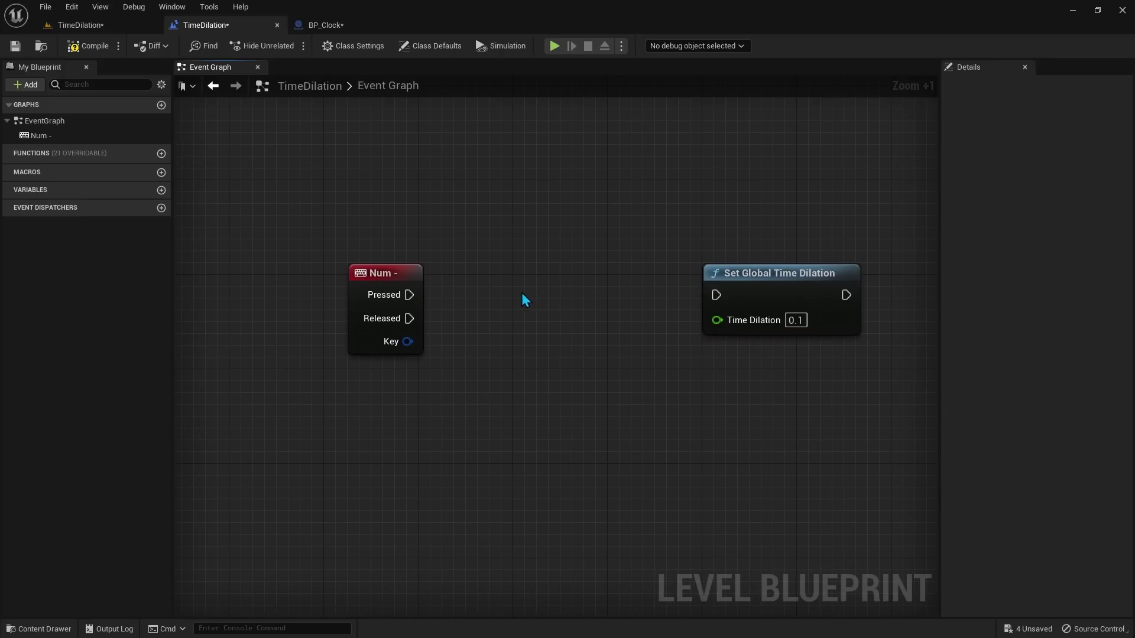
# Add a Timeline node to the Level Blueprint named TimeDilation
pyautogui.rightClick(456, 289)
pyautogui.moveTo(691, 329); pyautogui.dragTo(692, 484)
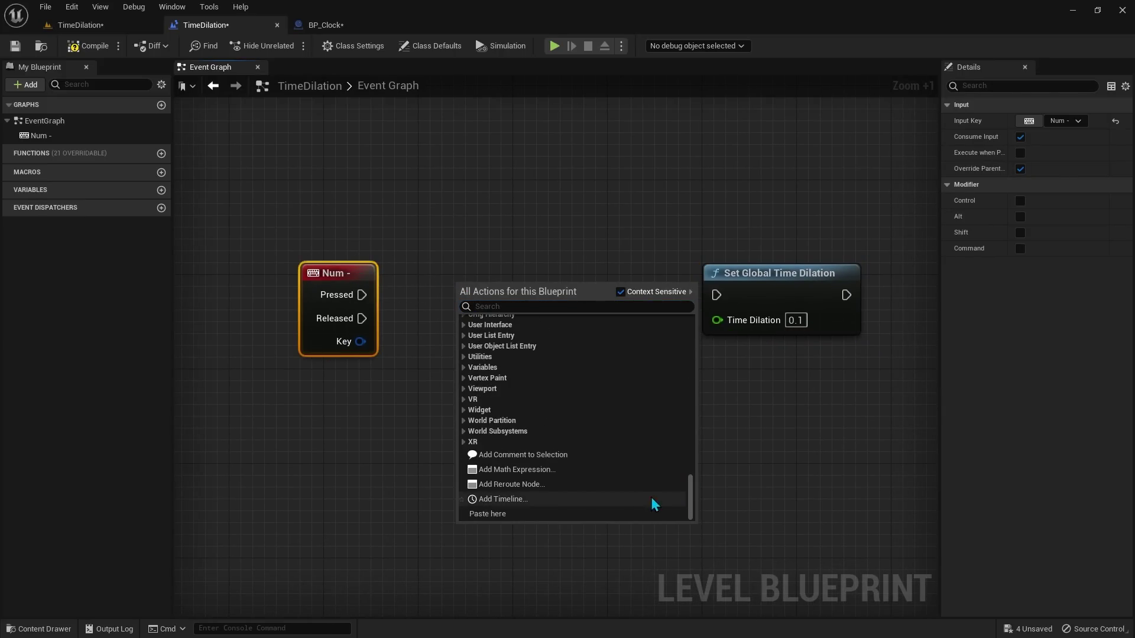
pyautogui.click(652, 501)
pyautogui.write('Dilation')
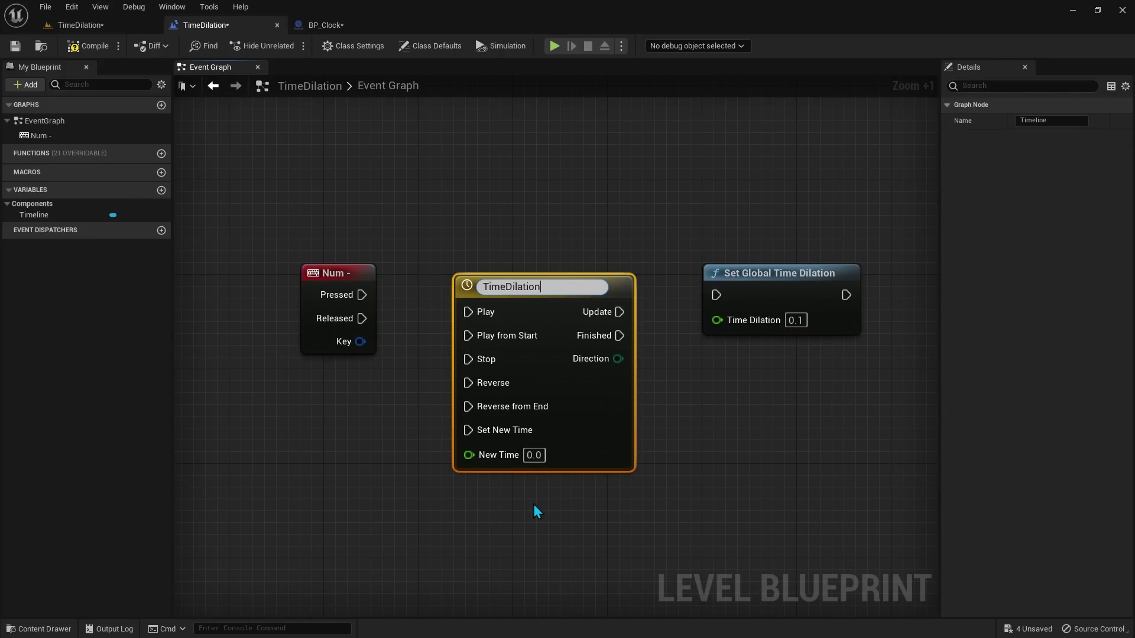
pyautogui.press('Return')
# Set the TimeDilation timeline length to 0.2 and add a float track named Time
pyautogui.doubleClick(580, 440)
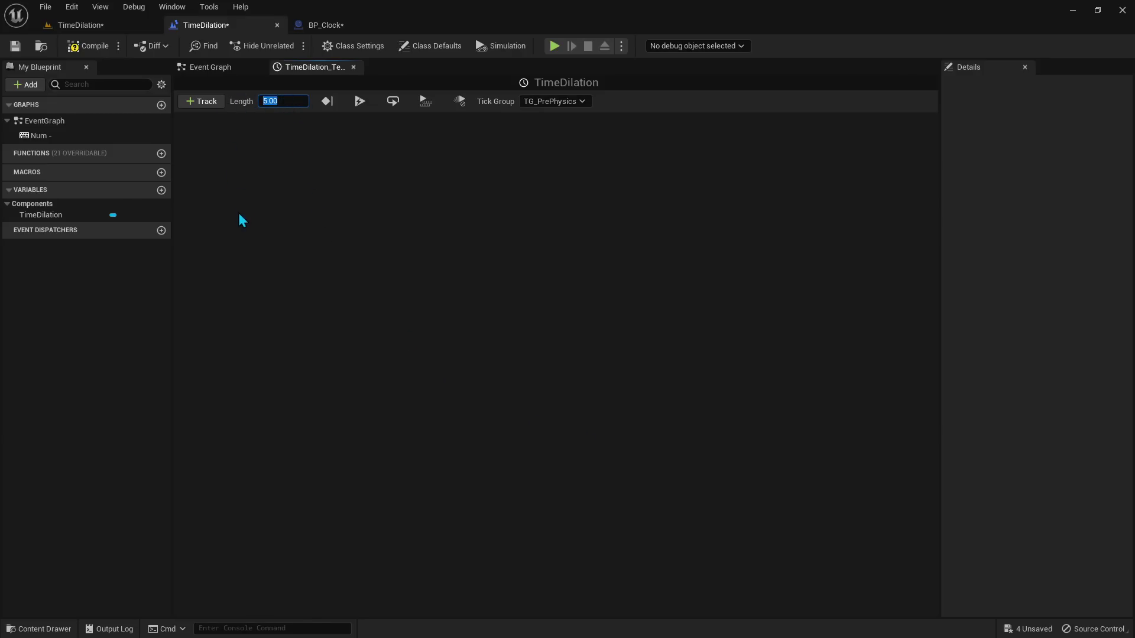
pyautogui.write('0.2')
pyautogui.press('Return')
pyautogui.click(212, 105)
pyautogui.click(226, 118)
pyautogui.write('Tim')
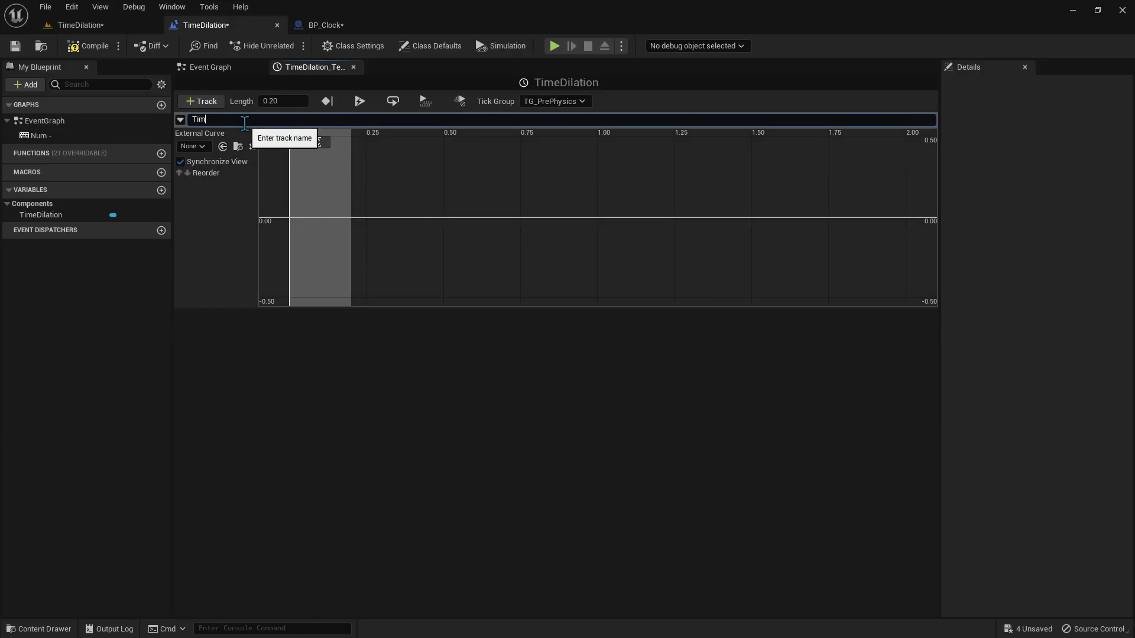
pyautogui.write('e')
pyautogui.press('Return')
# Key the Time curve at (0, 1) and (0.2, 0.005), then compile the Level Blueprint
pyautogui.keyDown('shift'); pyautogui.click(296, 181); pyautogui.keyUp('shift')
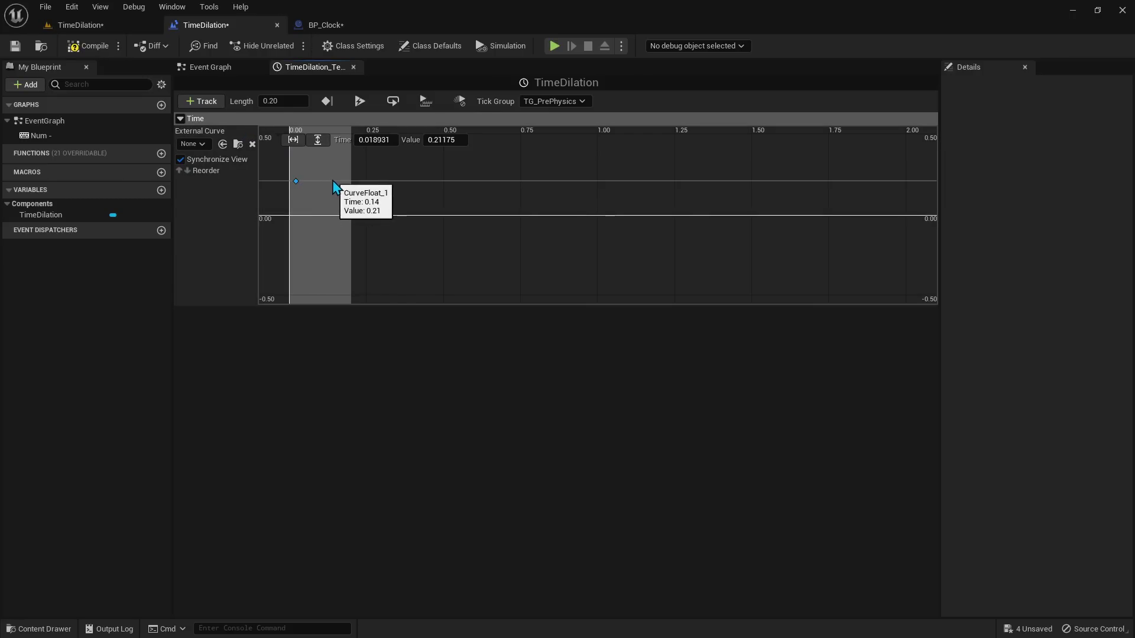
pyautogui.keyDown('shift'); pyautogui.click(336, 177); pyautogui.keyUp('shift')
pyautogui.click(308, 183)
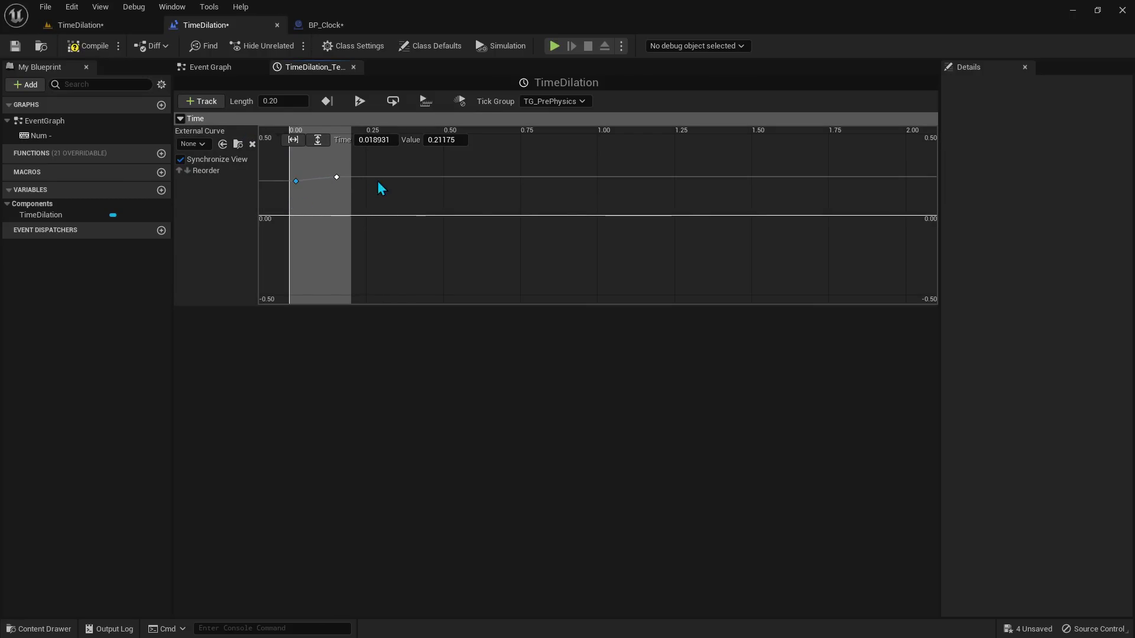
pyautogui.write('0')
pyautogui.press('Tab')
pyautogui.write('1')
pyautogui.press('Return')
pyautogui.click(337, 177)
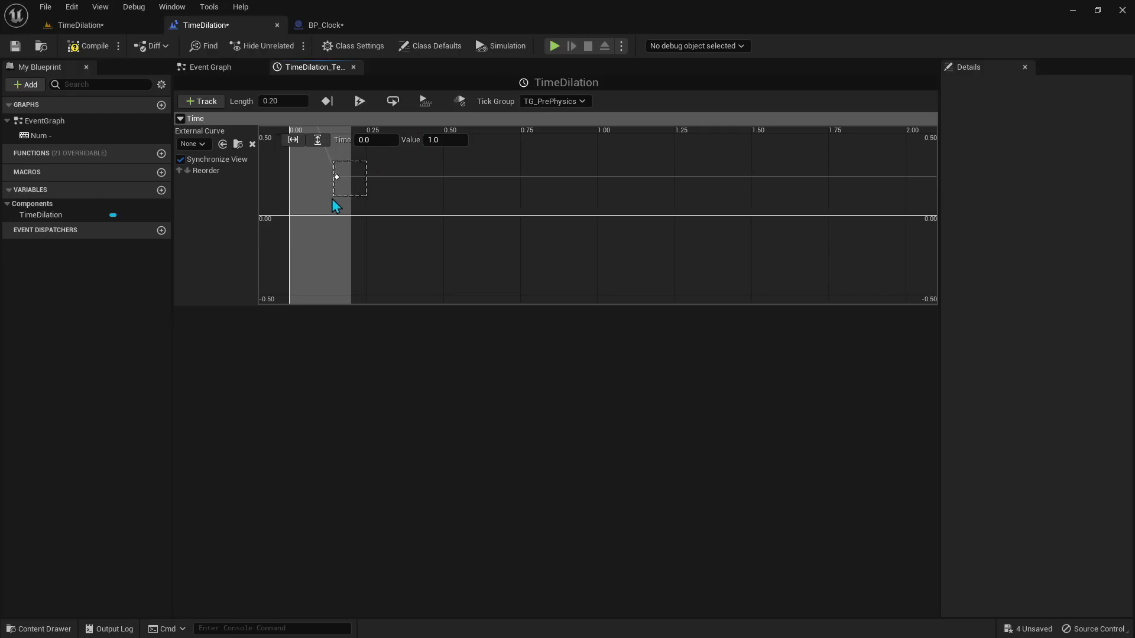
pyautogui.write('0.2')
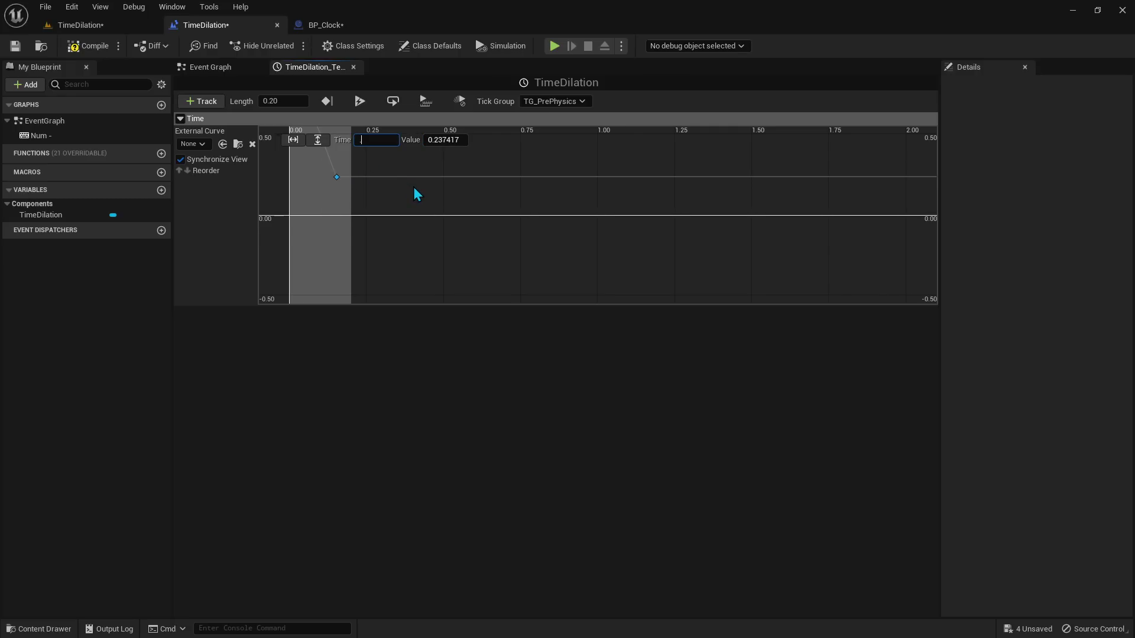
pyautogui.press('Tab')
pyautogui.write('0.005')
pyautogui.press('Return')
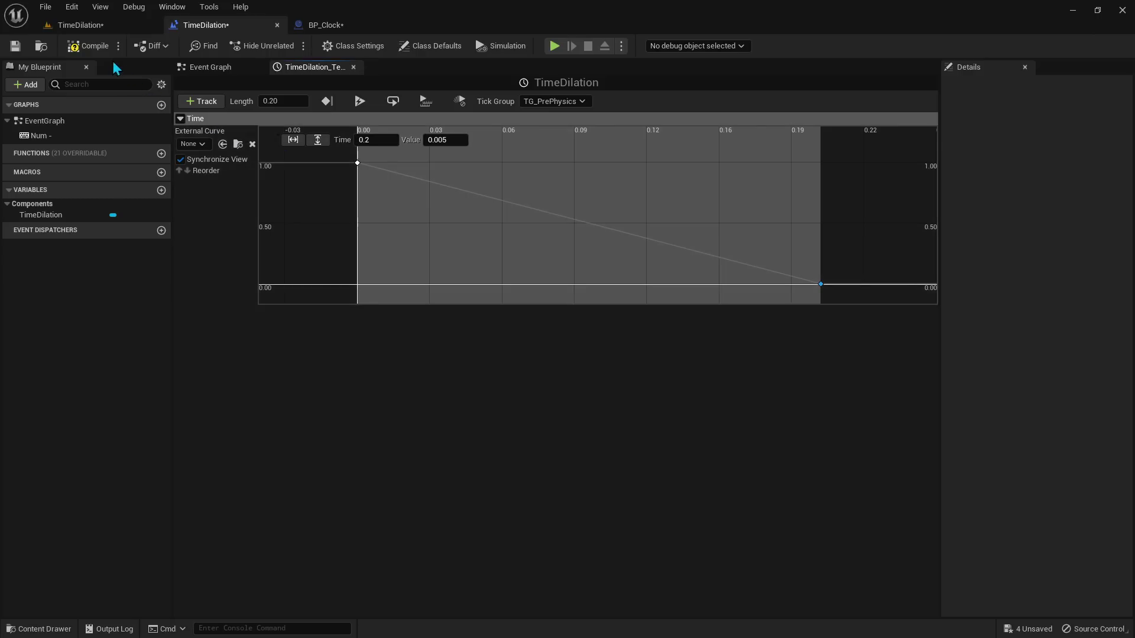
pyautogui.click(97, 52)
# Feed the timeline's Time output into the Set Global Time Dilation node's Time Dilation input
pyautogui.click(221, 76)
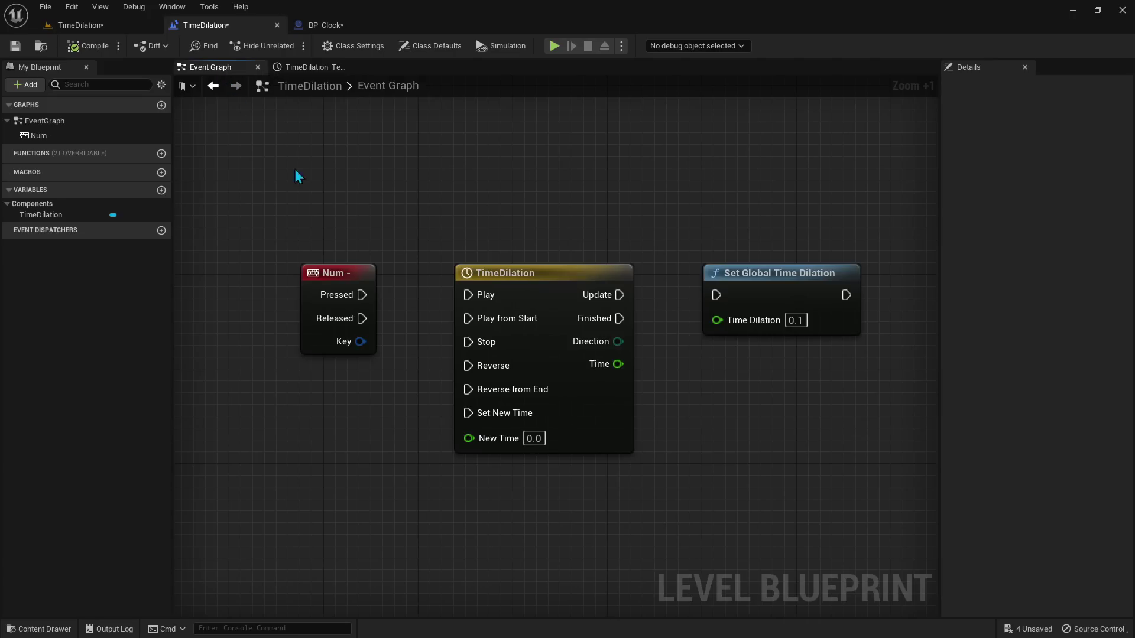
pyautogui.moveTo(618, 365)
pyautogui.mouseDown()
pyautogui.moveTo(732, 324)
pyautogui.moveTo(620, 299)
pyautogui.mouseUp()
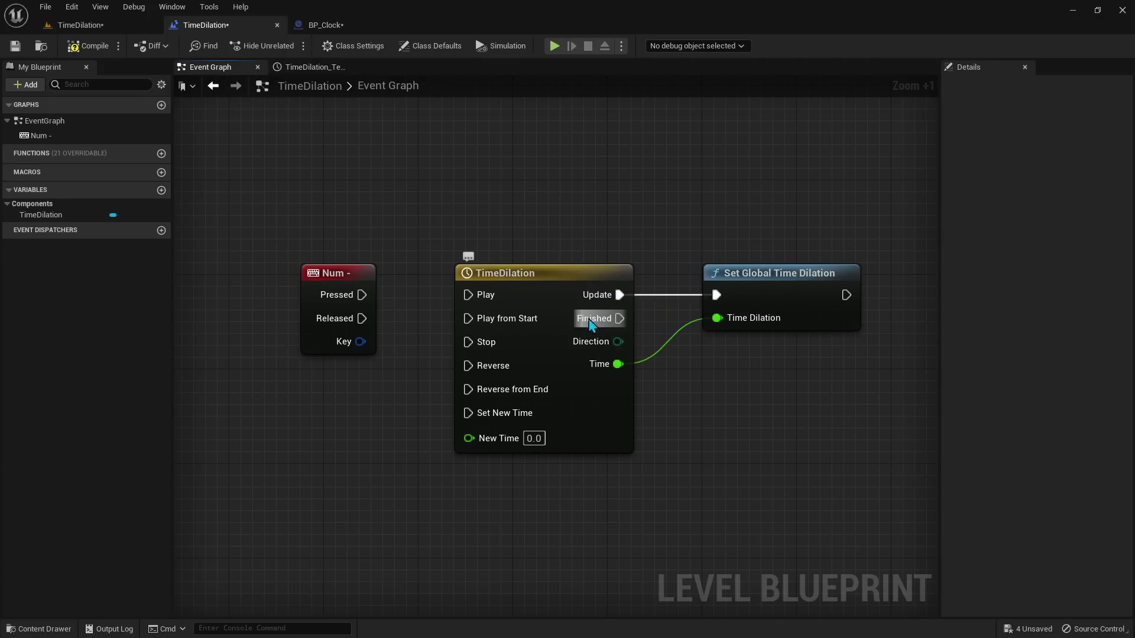
pyautogui.doubleClick(554, 325)
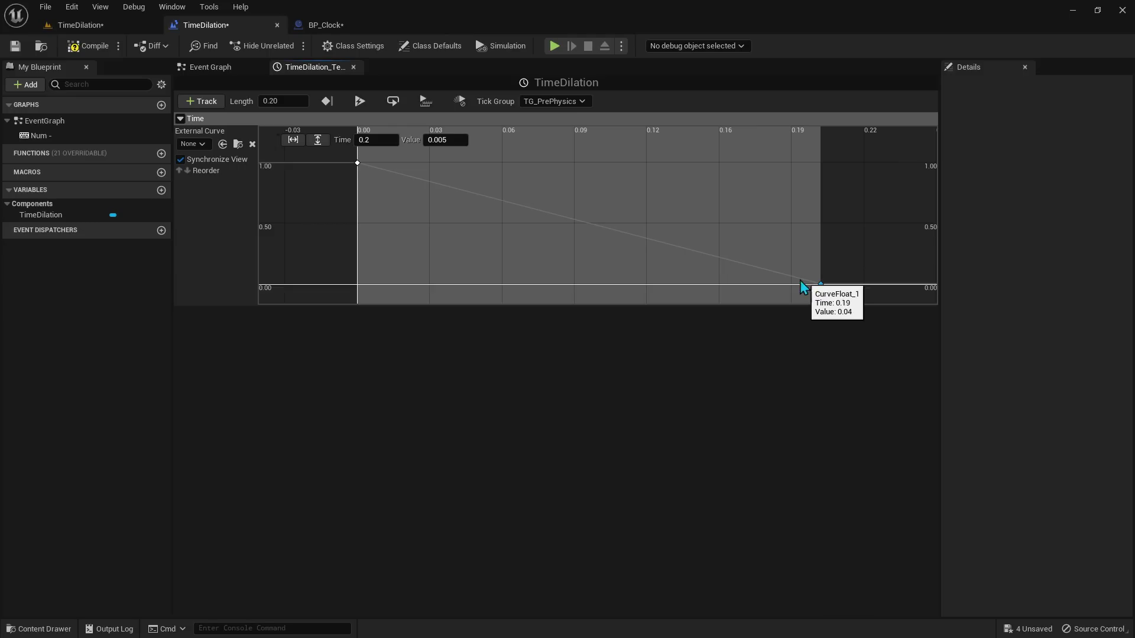
pyautogui.click(232, 74)
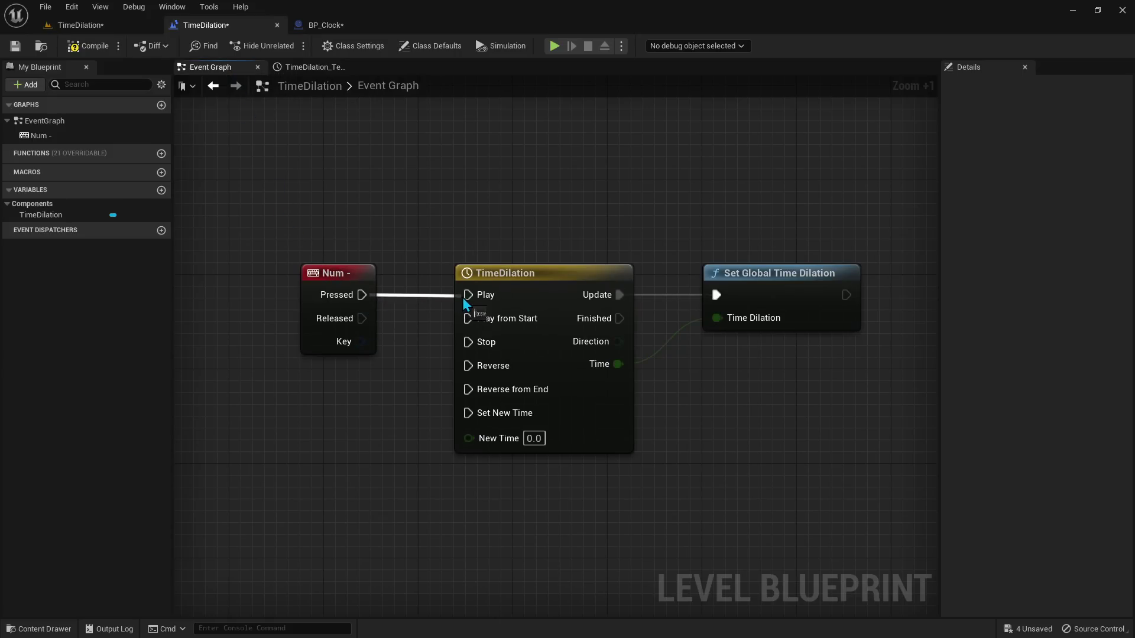
# Wire Num - Pressed to Play and Released to Reverse, then compile
pyautogui.moveTo(361, 295); pyautogui.dragTo(468, 295)
pyautogui.moveTo(361, 319); pyautogui.dragTo(469, 365)
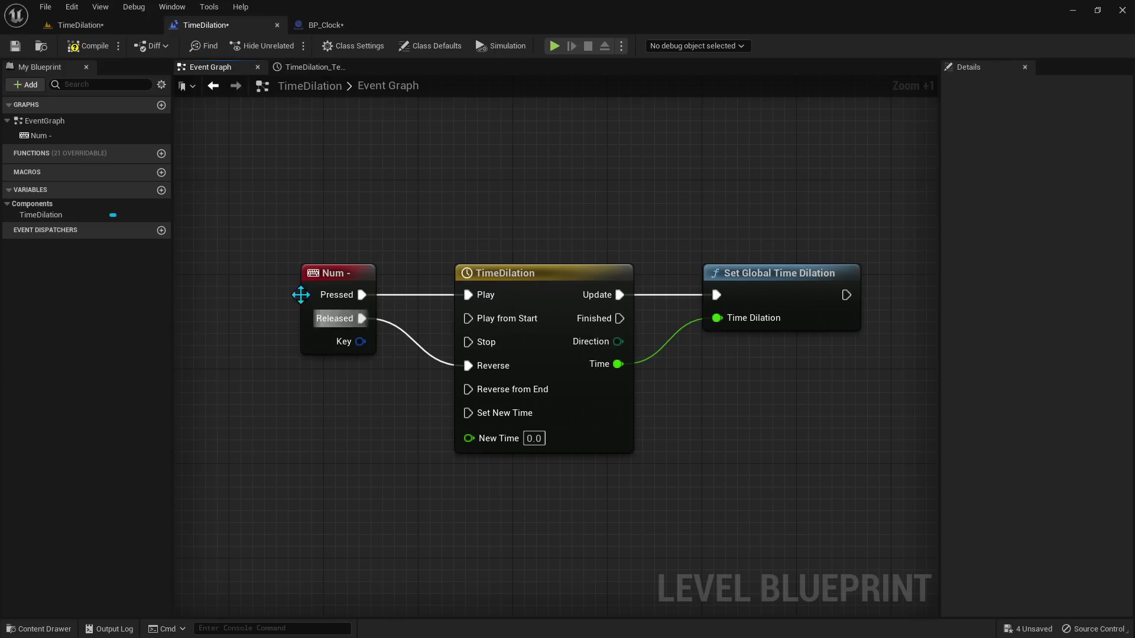
pyautogui.click(94, 48)
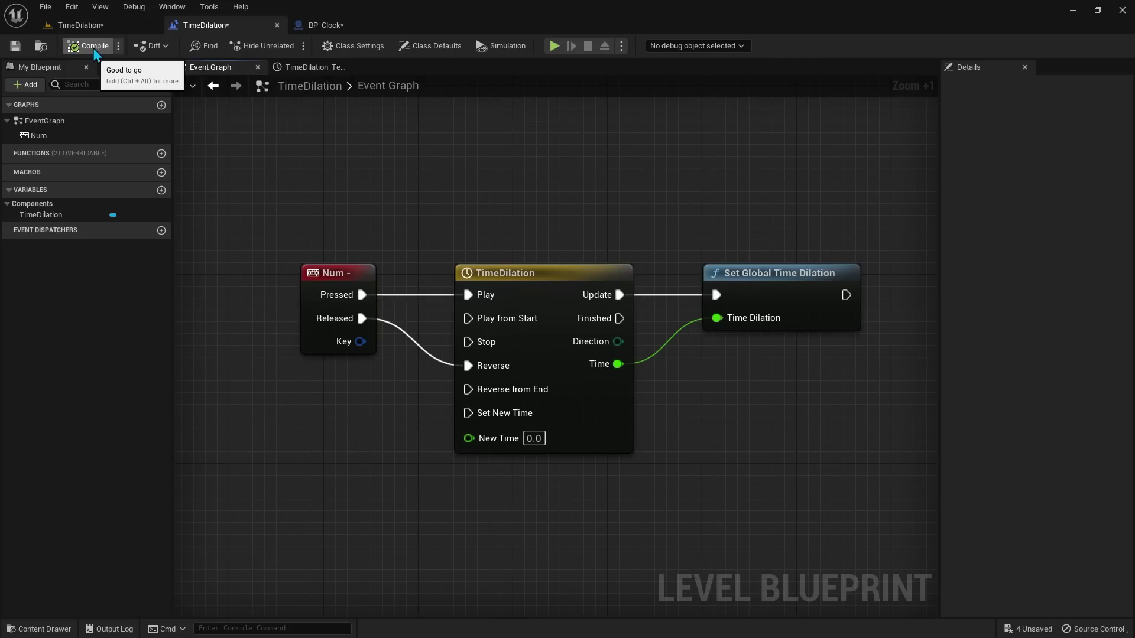
pyautogui.click(91, 32)
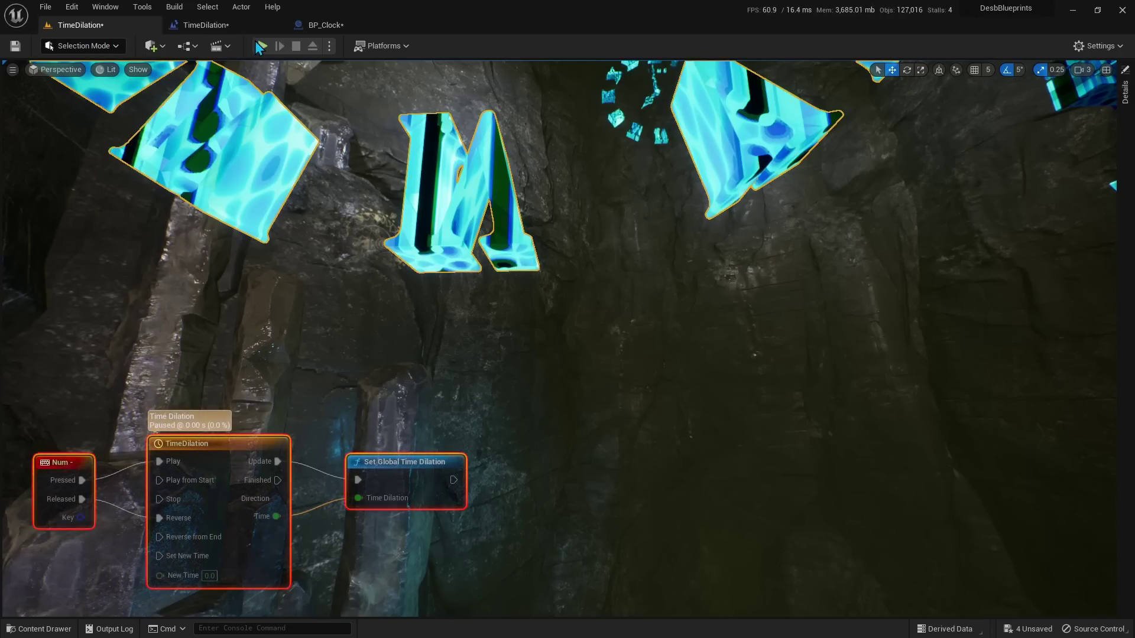
# Play the level and use Num - to slow time, let it recover, then slow it again
pyautogui.click(261, 46)
pyautogui.click(267, 177)
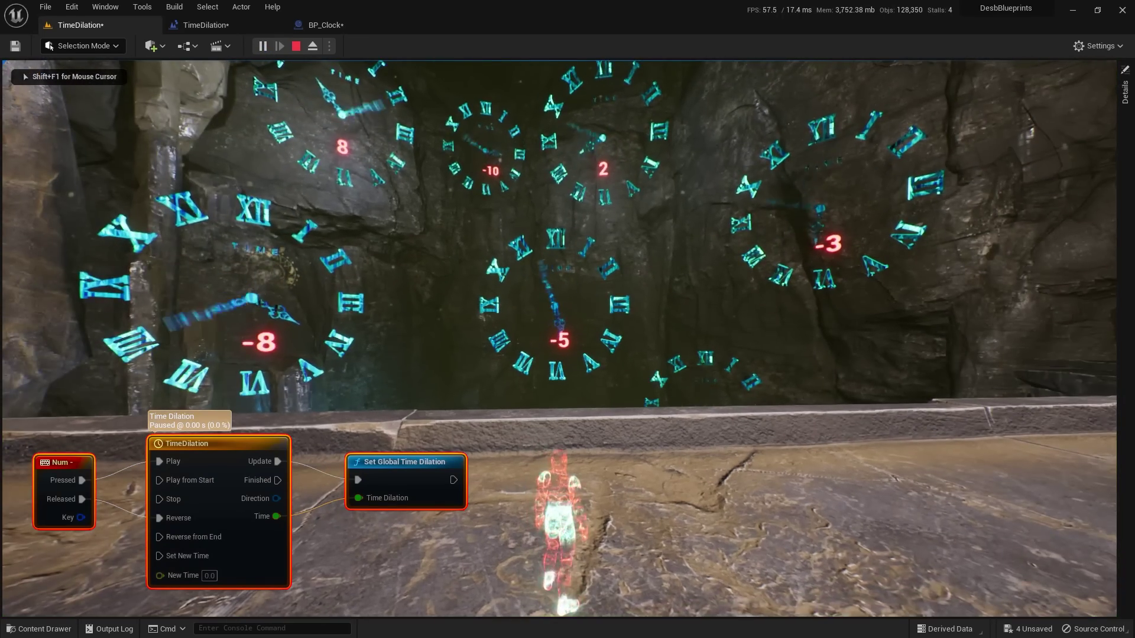
pyautogui.press('KP_Subtract')
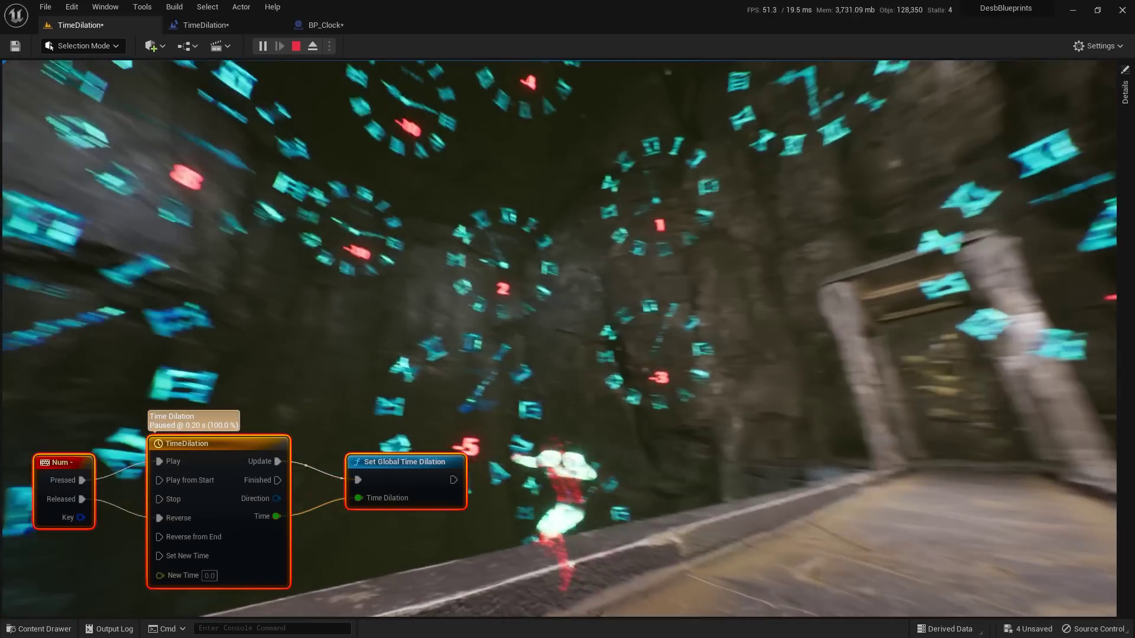
pyautogui.press('KP_Subtract')
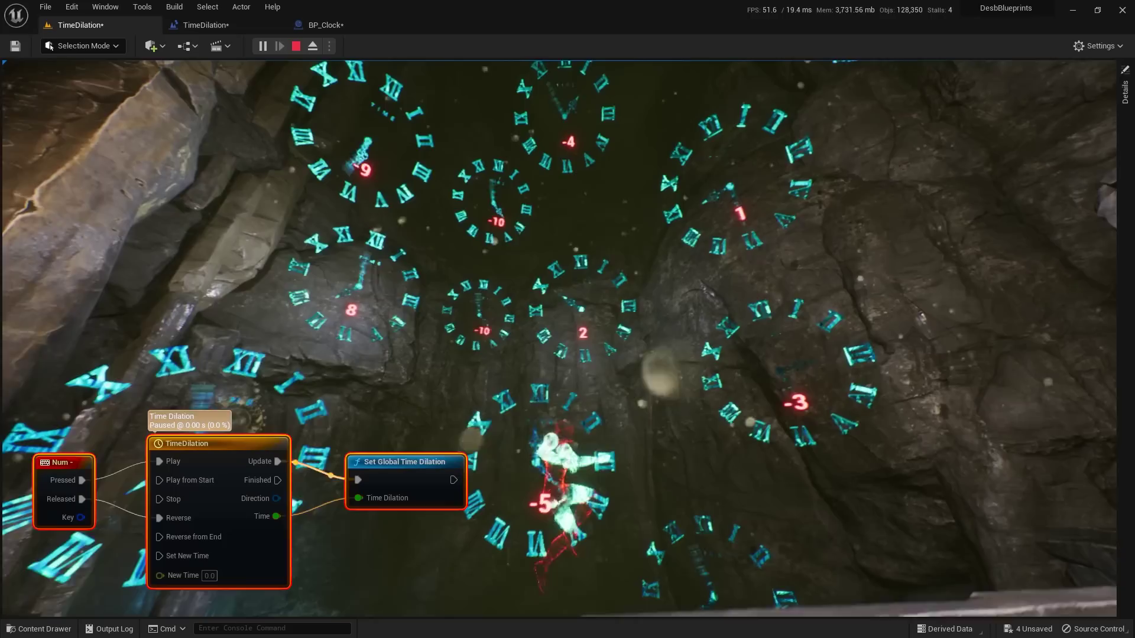
pyautogui.press('KP_Subtract')
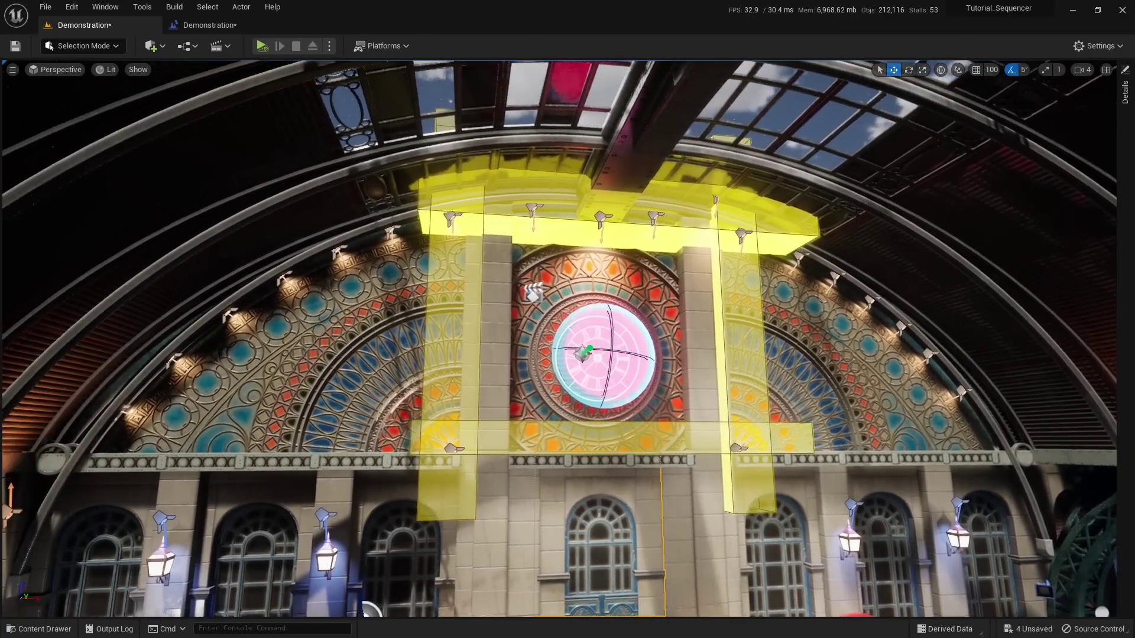
# Watch the clock-tower destruction in play, check FS_BombField_Prototype's details, and open the TimeDilation sequence
pyautogui.moveTo(472, 364); pyautogui.dragTo(471, 364, button='right')
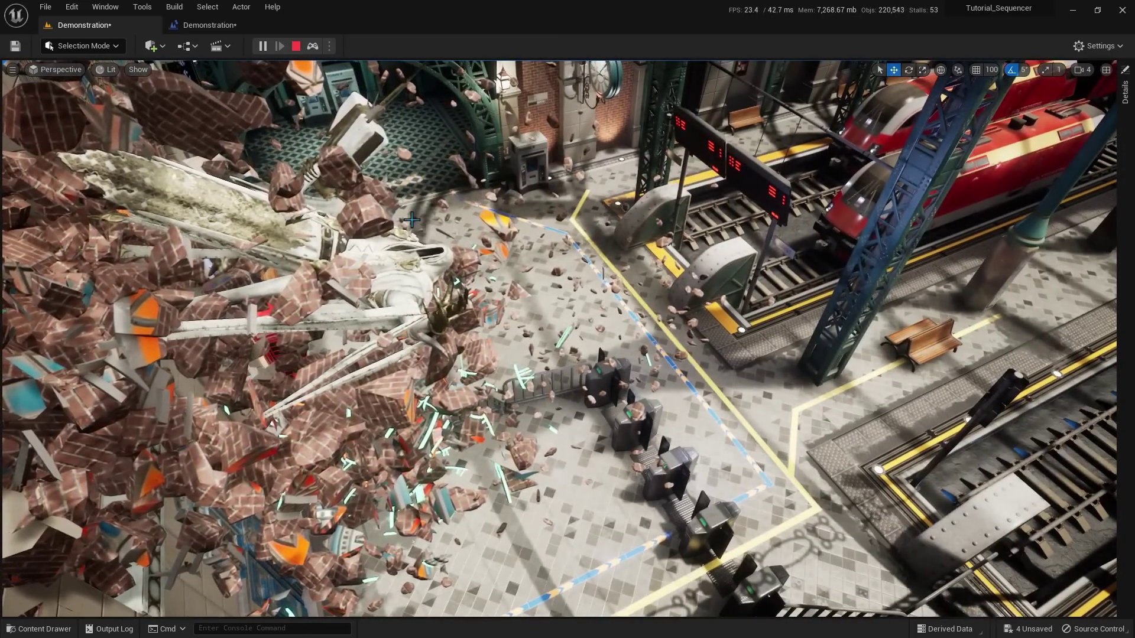
pyautogui.press('Escape')
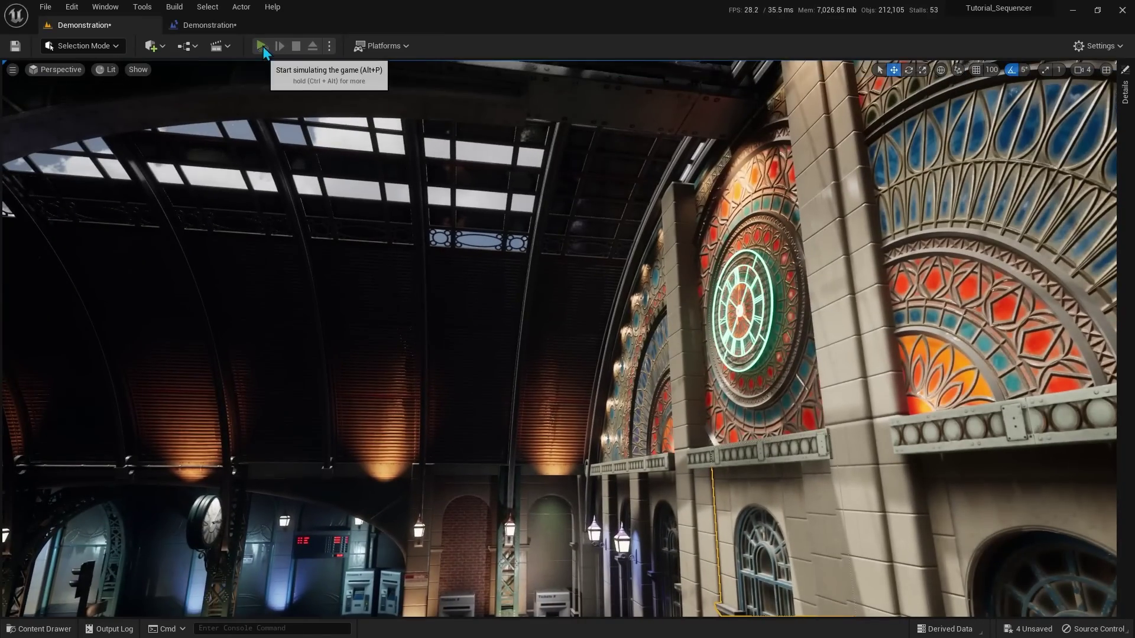
pyautogui.click(262, 46)
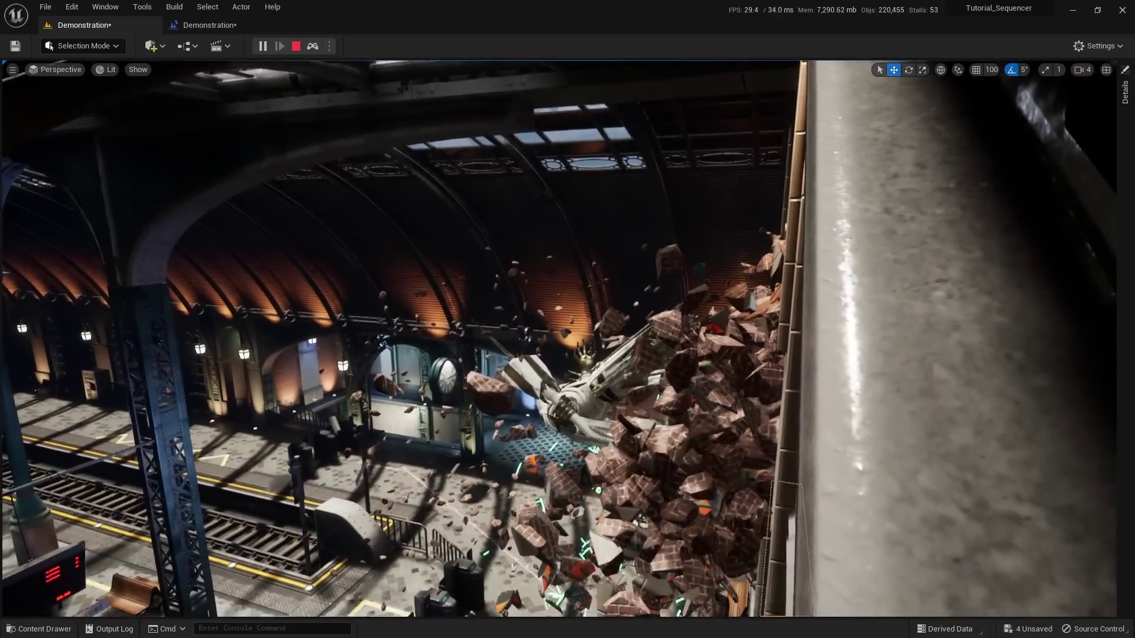
pyautogui.press('Escape')
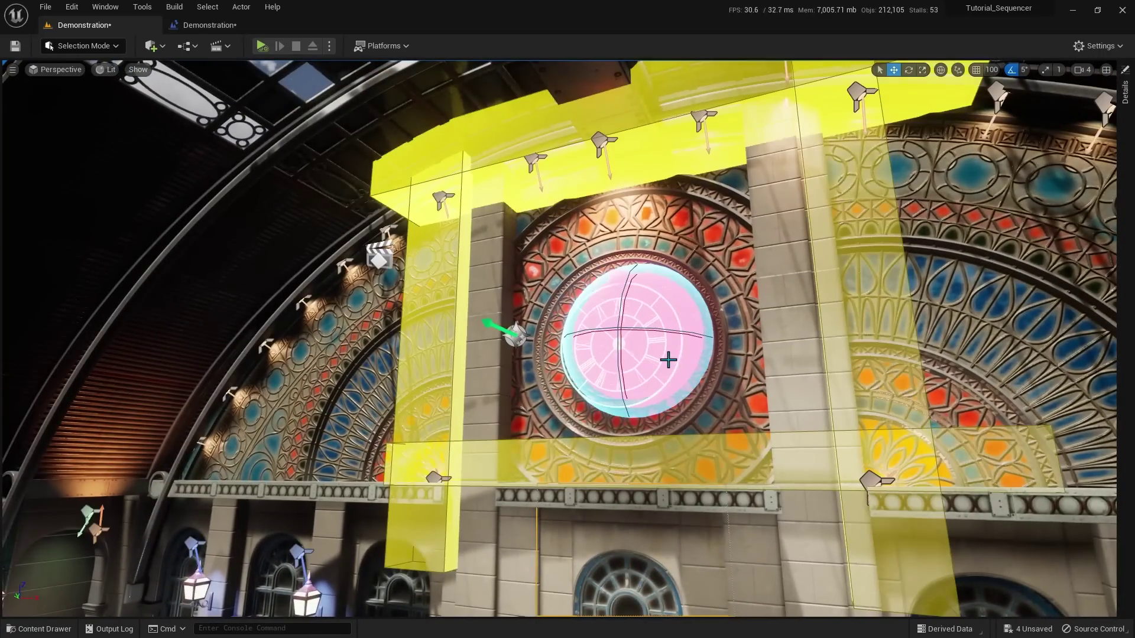
pyautogui.click(1126, 103)
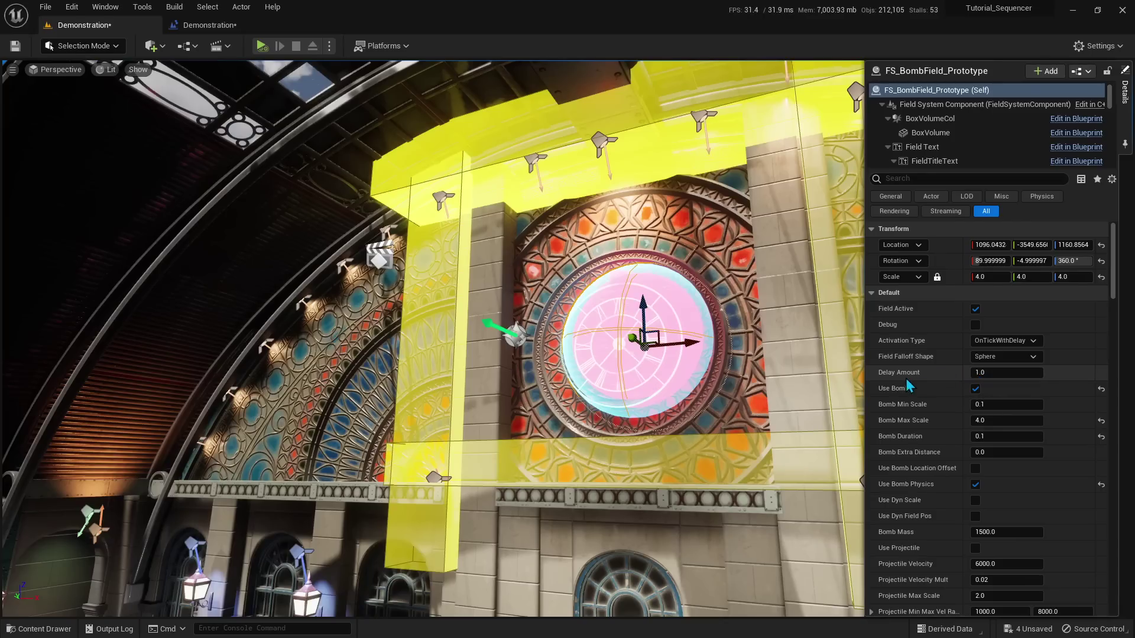
pyautogui.doubleClick(380, 261)
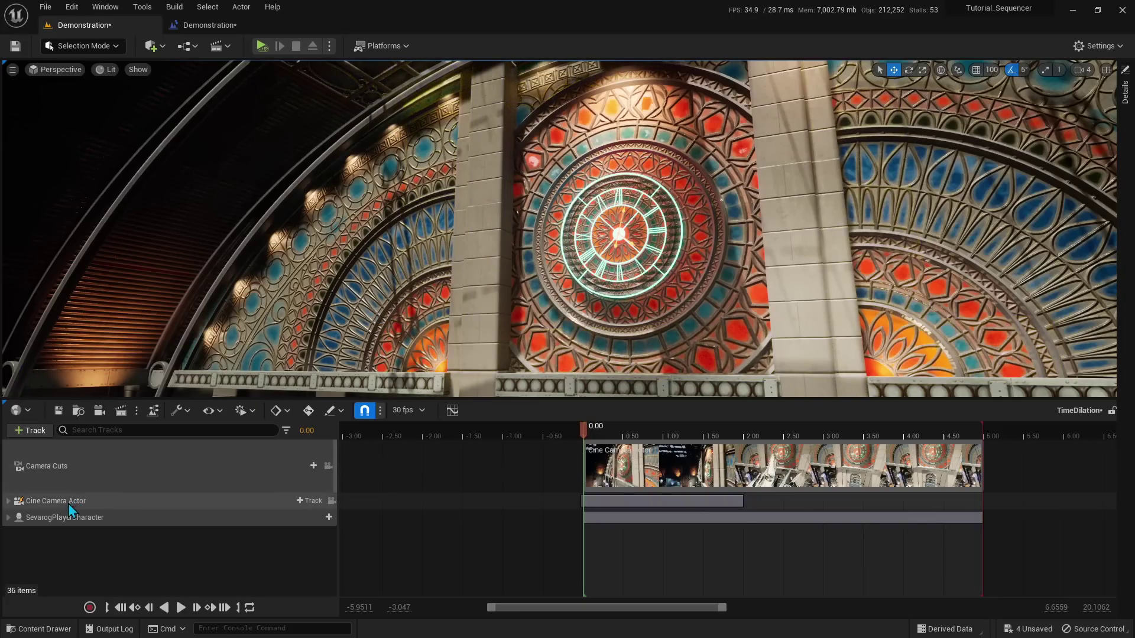
# Expand SevarogPlayerCharacter, scrub and play its Knock_back shot, then collapse the track
pyautogui.click(65, 518)
pyautogui.click(8, 517)
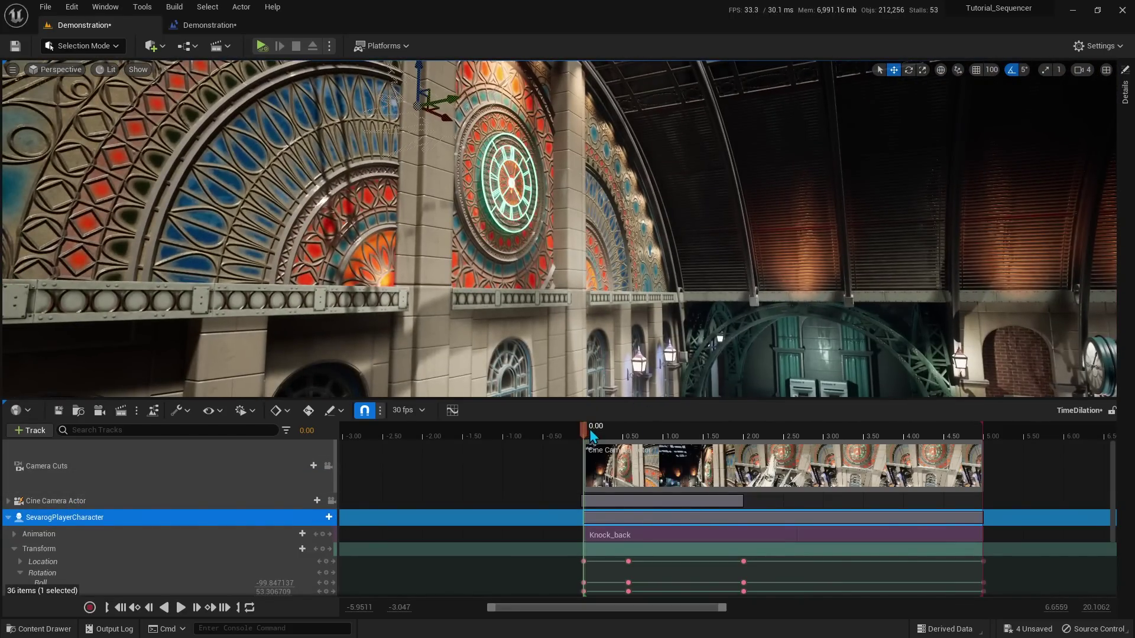
pyautogui.click(645, 437)
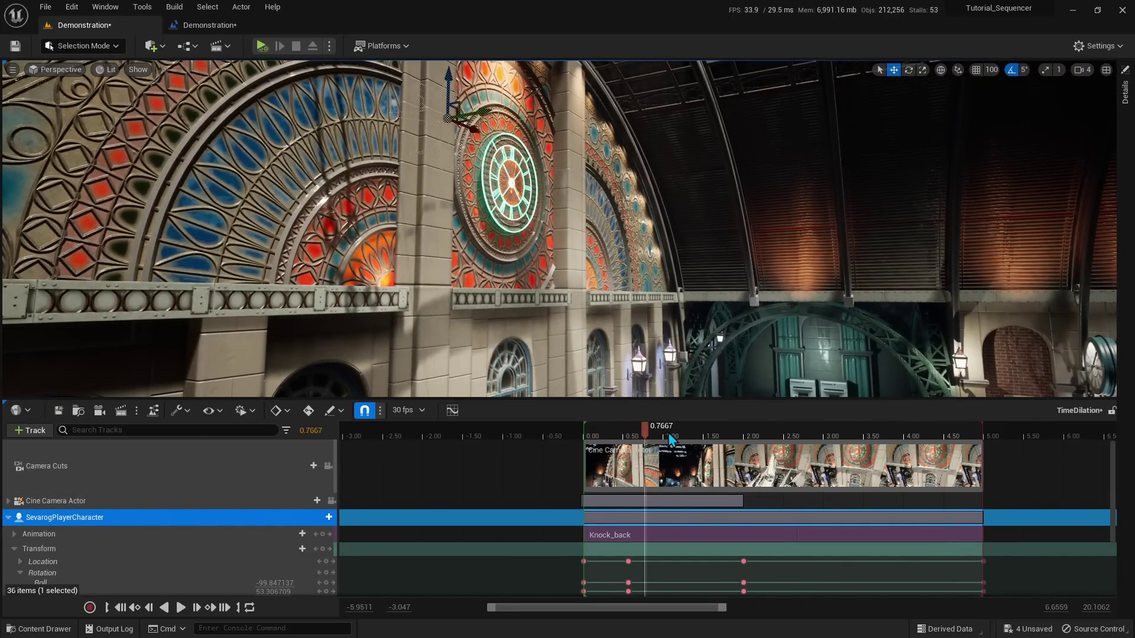
pyautogui.moveTo(671, 439)
pyautogui.mouseDown()
pyautogui.moveTo(656, 449)
pyautogui.moveTo(756, 464)
pyautogui.moveTo(587, 449)
pyautogui.mouseUp()
pyautogui.press('space')
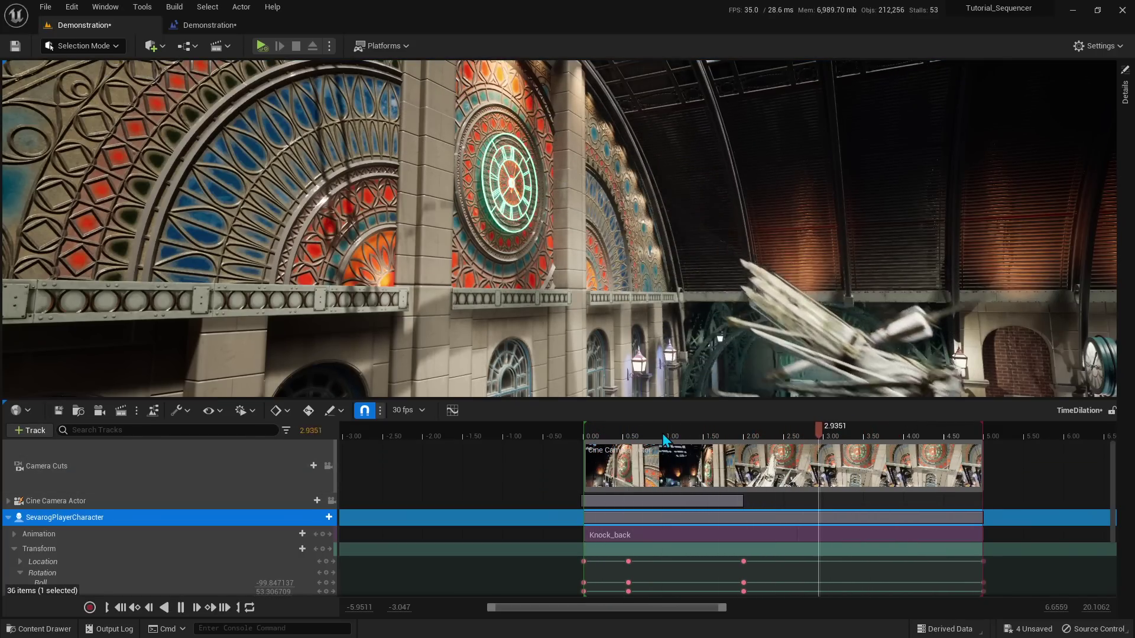
pyautogui.press('space')
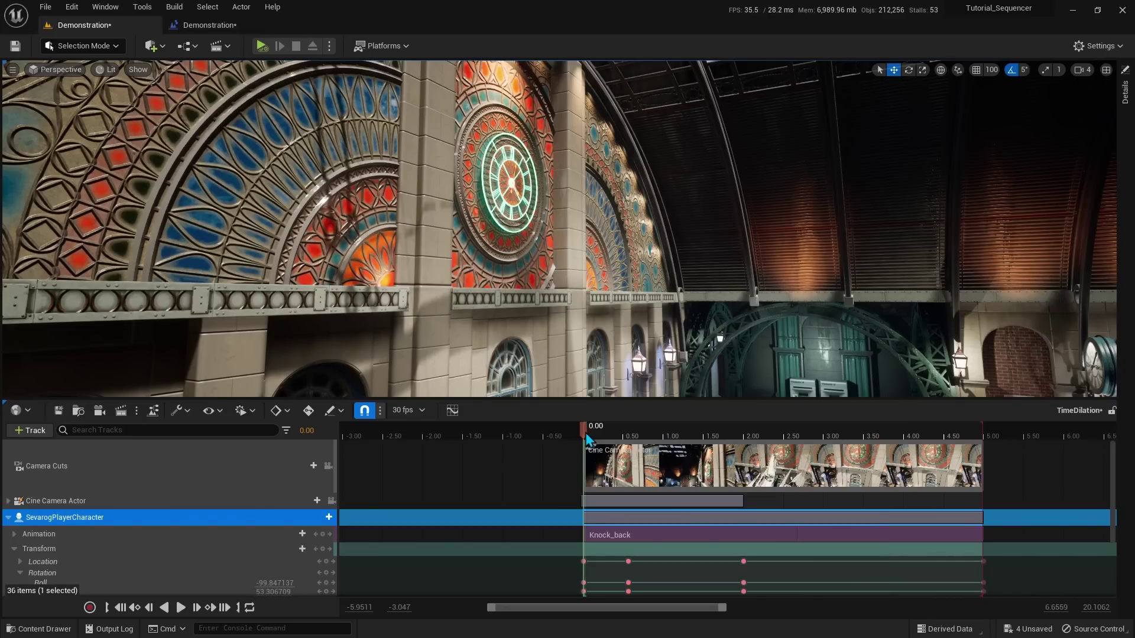
pyautogui.click(9, 518)
pyautogui.click(33, 431)
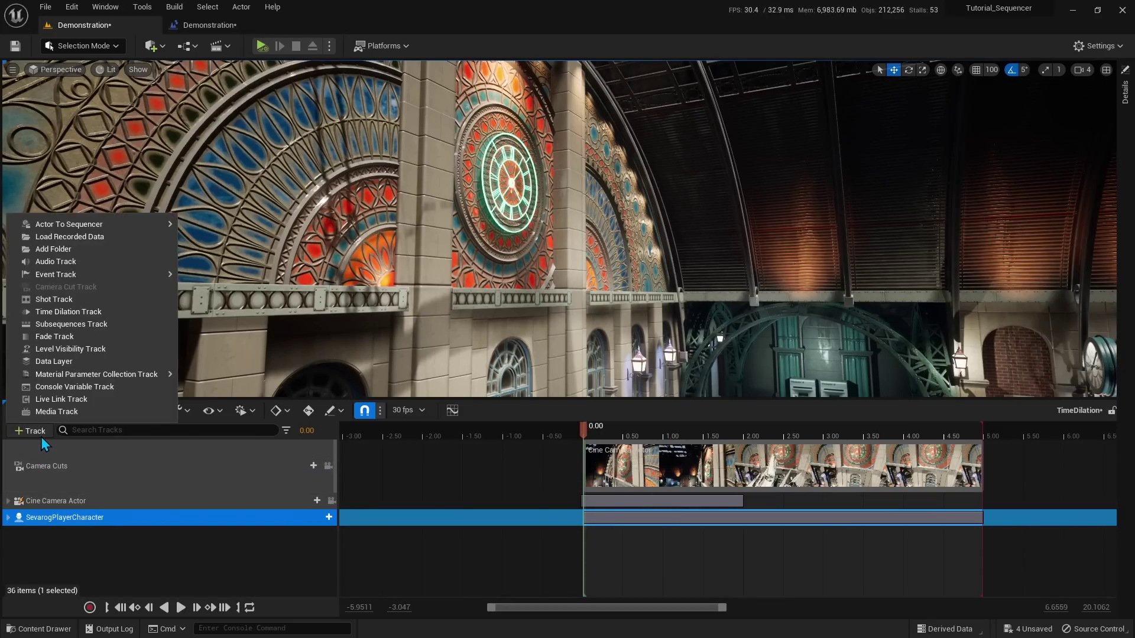
# Add a Time Dilation track and key it down to 0.005 at 2.00 seconds
pyautogui.click(93, 313)
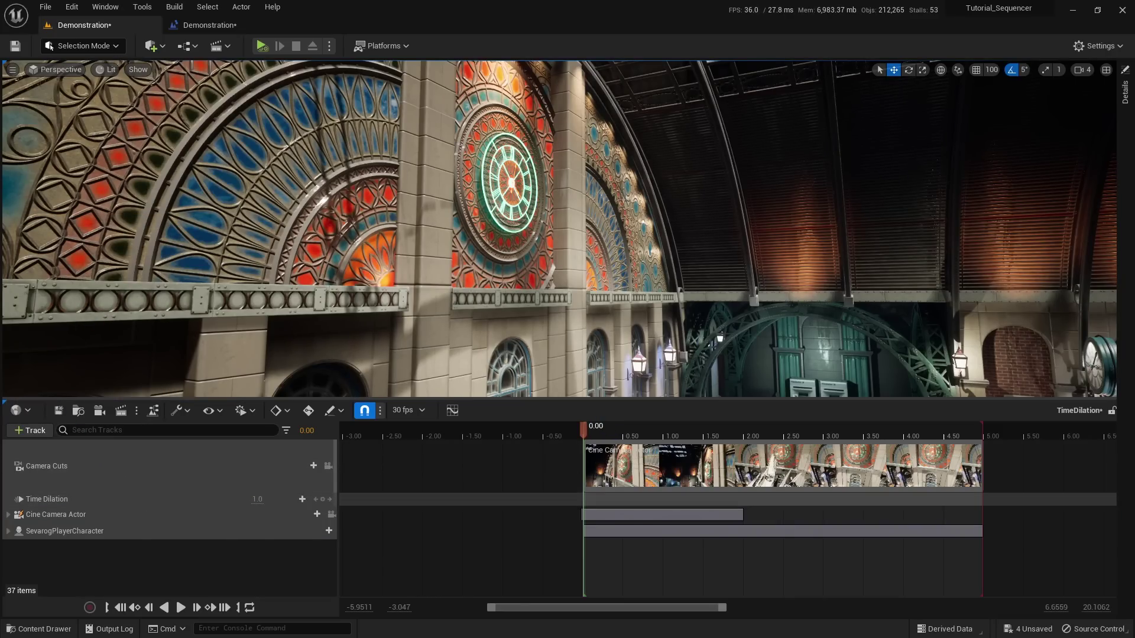
pyautogui.moveTo(578, 371); pyautogui.dragTo(576, 367, button='right')
pyautogui.moveTo(659, 438); pyautogui.dragTo(686, 454)
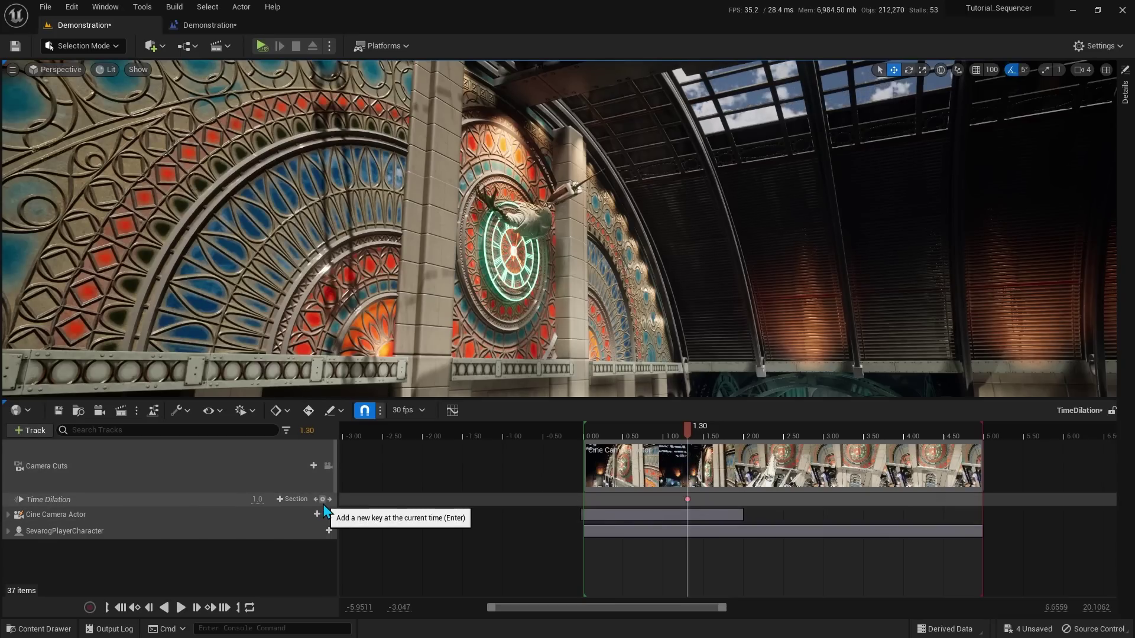
pyautogui.click(682, 430)
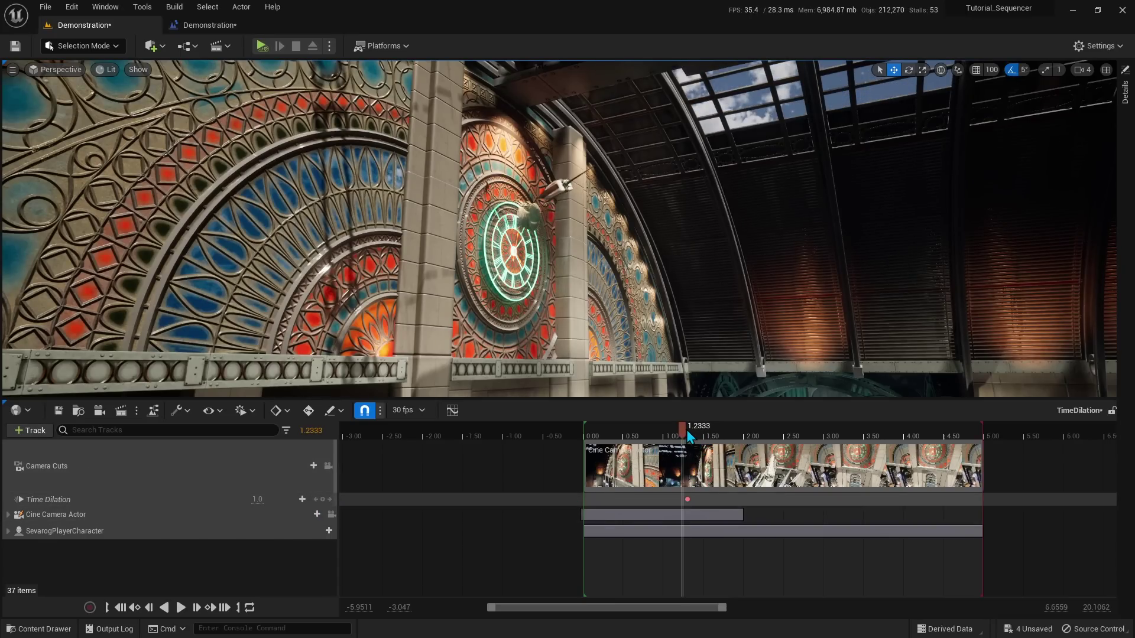
pyautogui.moveTo(687, 435); pyautogui.dragTo(744, 442)
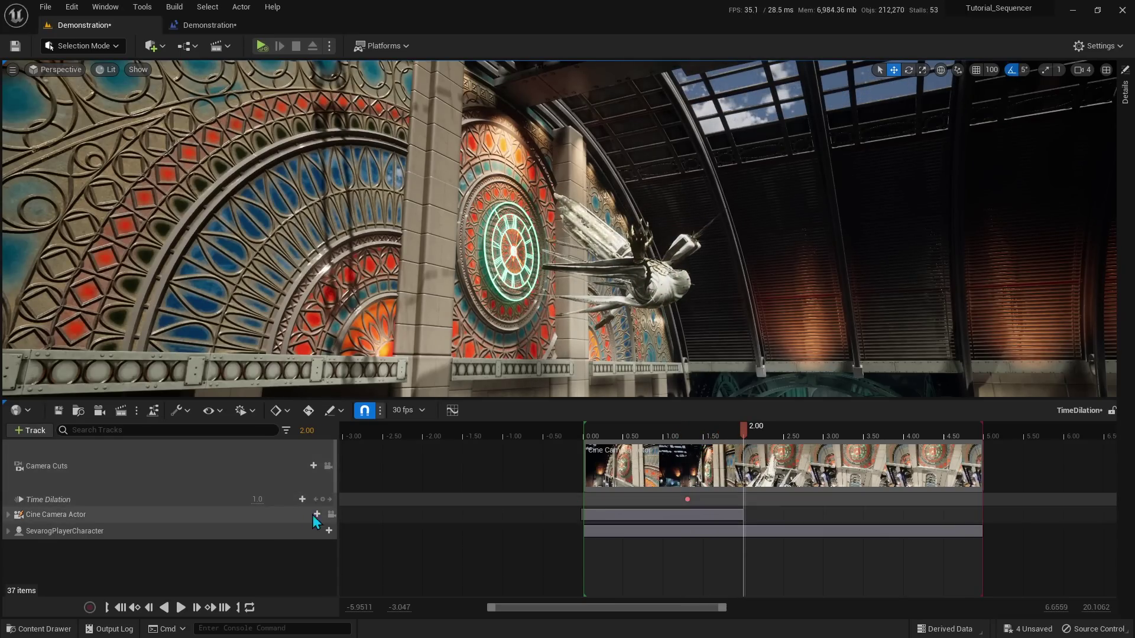
pyautogui.click(257, 500)
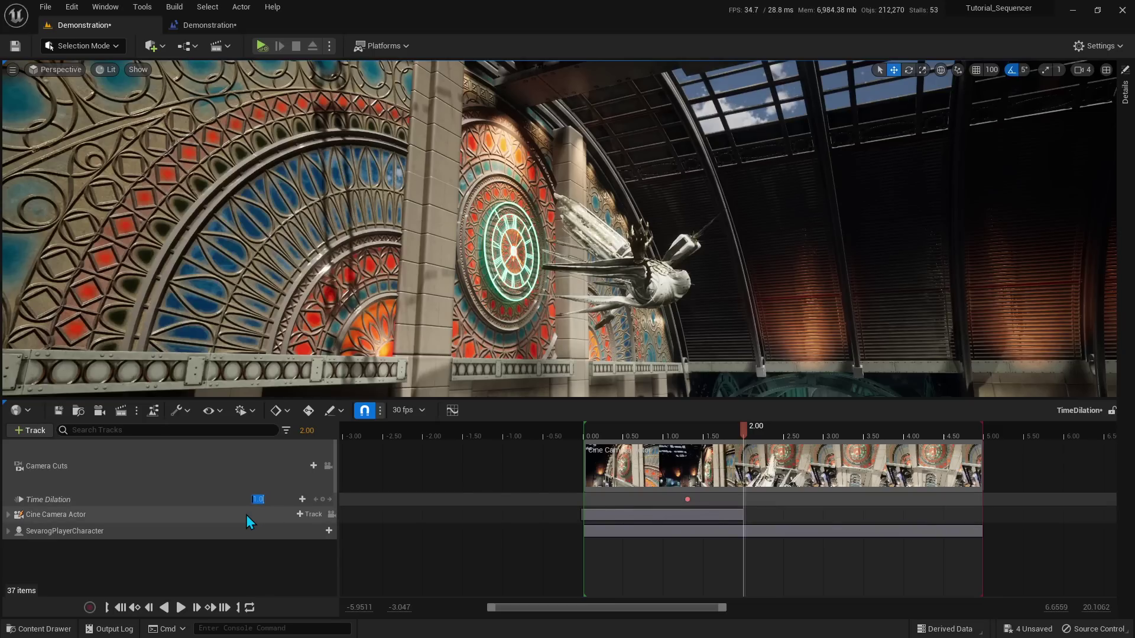
pyautogui.write('0.05')
pyautogui.write('0.005')
pyautogui.press('Return')
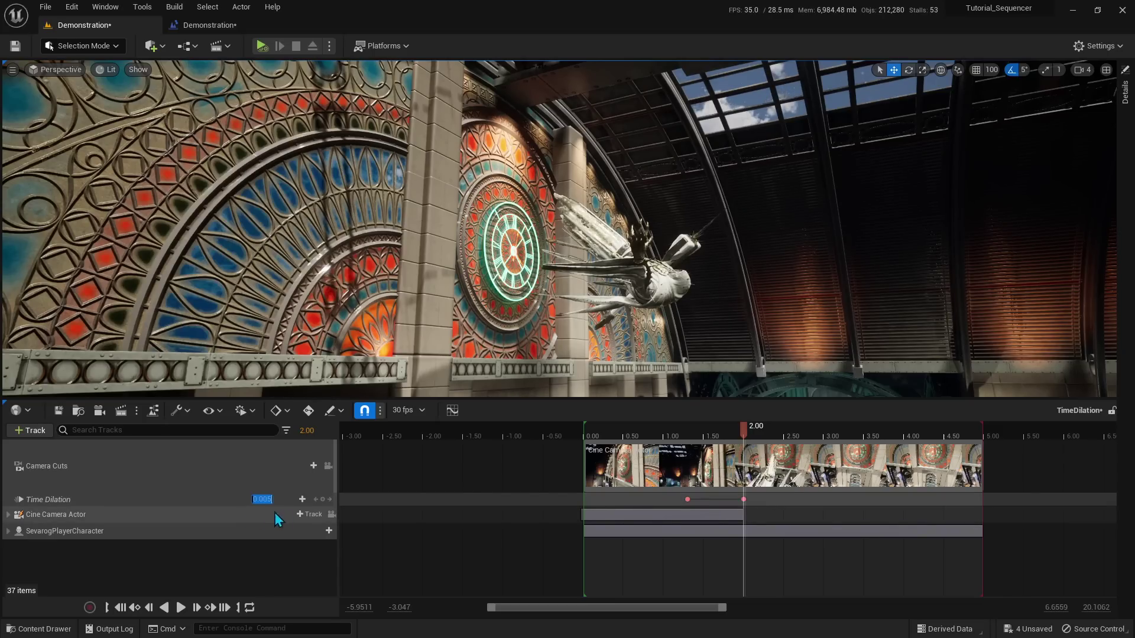
# Replay the sequence to preview the slowdown and inspect the Time Dilation curve
pyautogui.click(590, 429)
pyautogui.press('space')
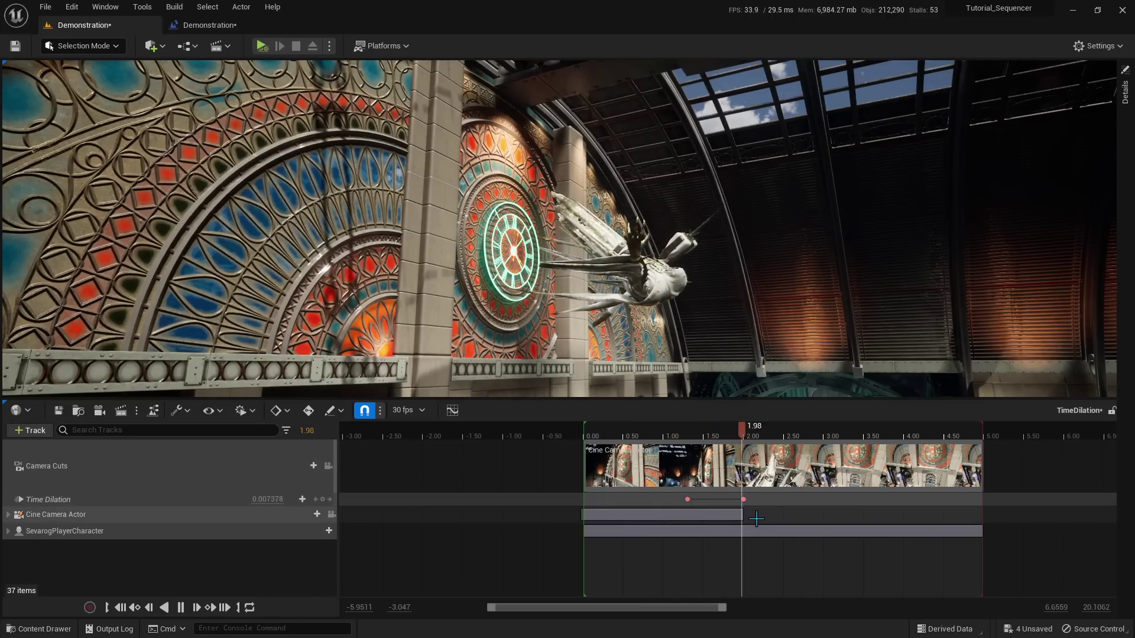
pyautogui.click(607, 436)
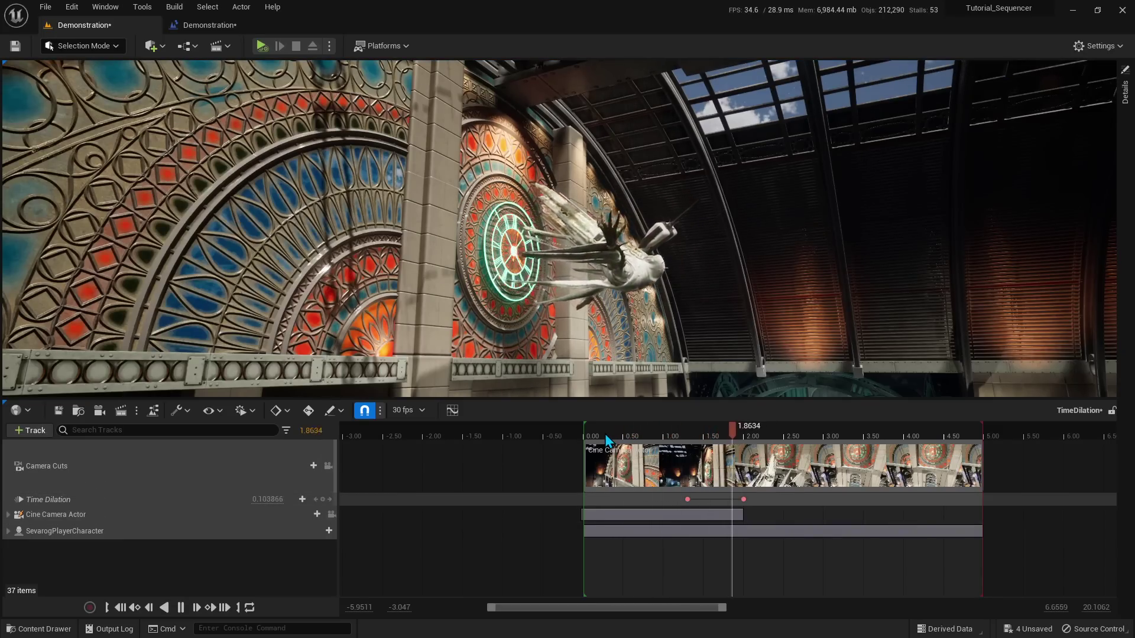
pyautogui.click(579, 436)
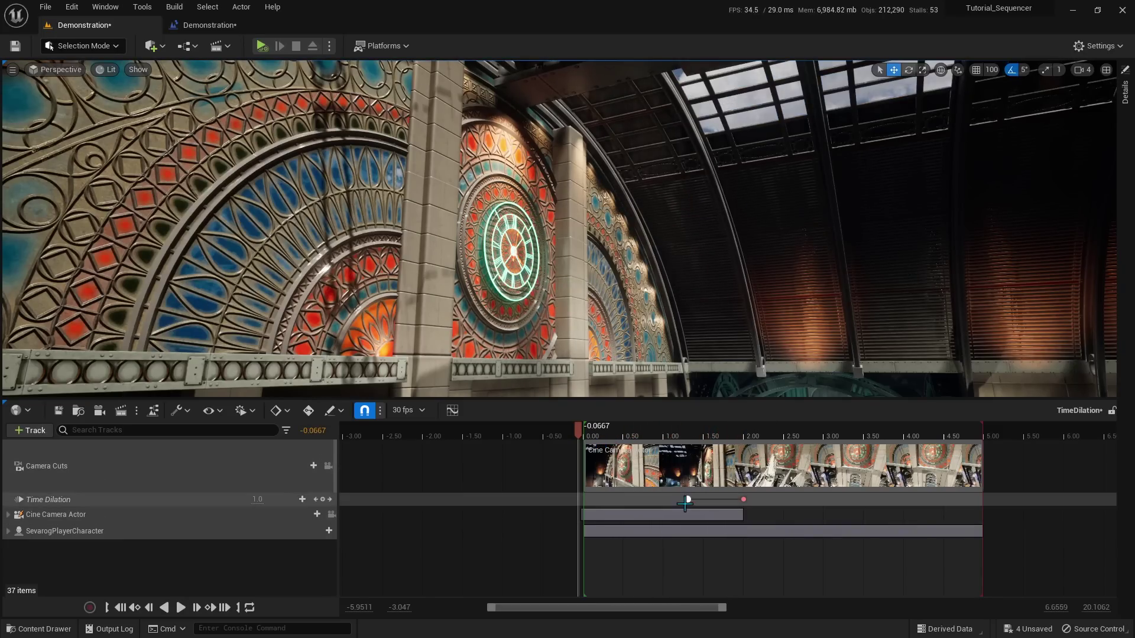
pyautogui.click(453, 410)
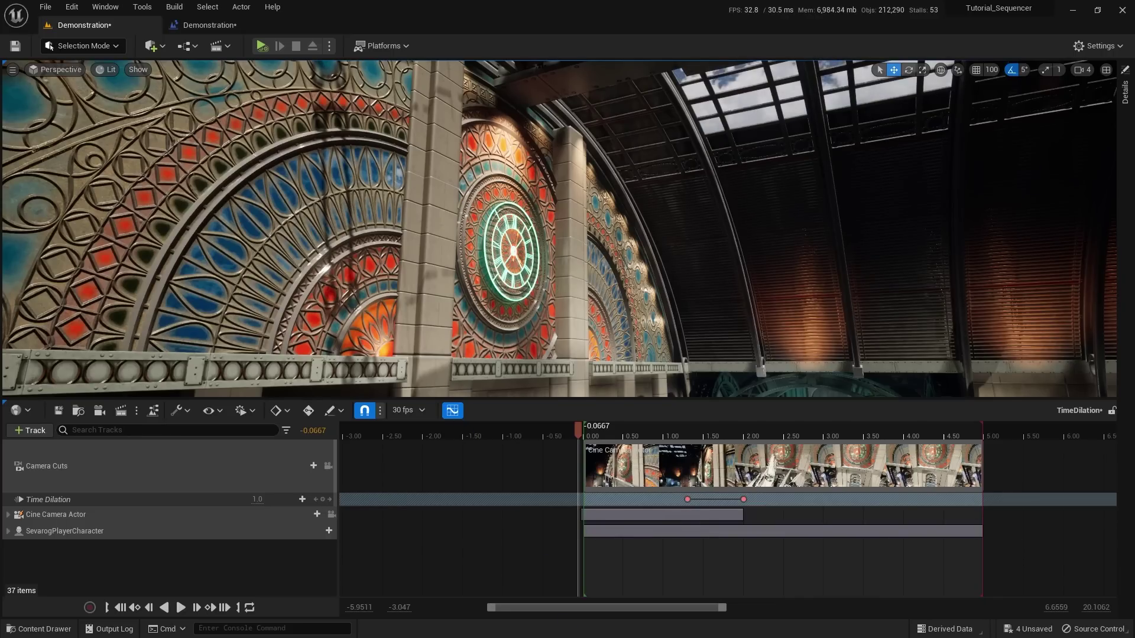
pyautogui.moveTo(589, 522); pyautogui.dragTo(602, 279)
pyautogui.click(437, 366)
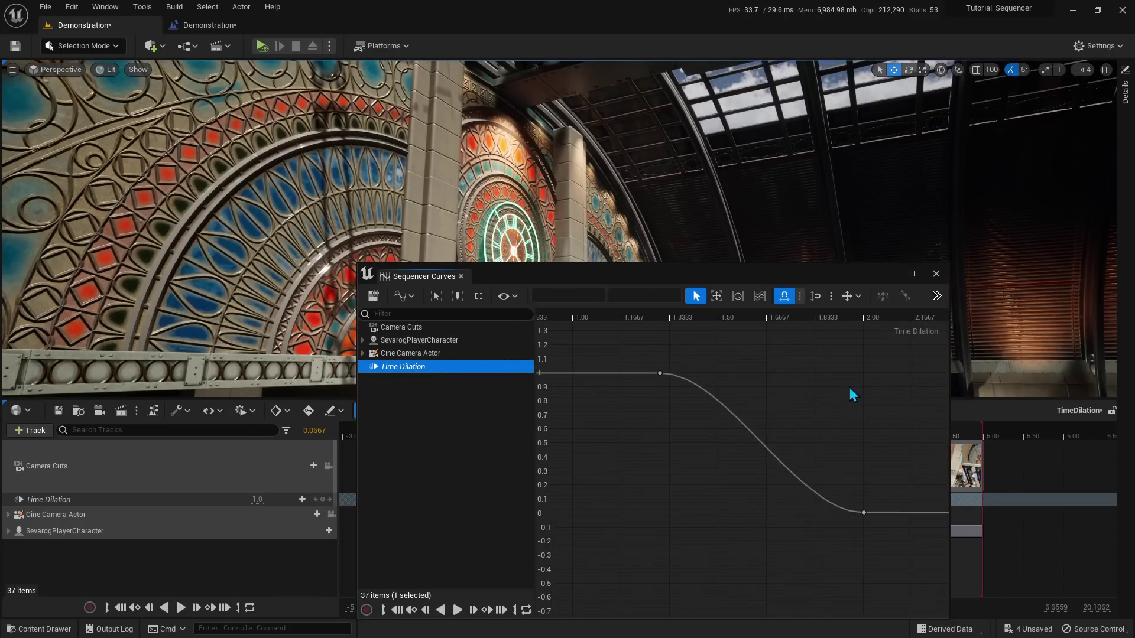
pyautogui.middleClick(430, 278)
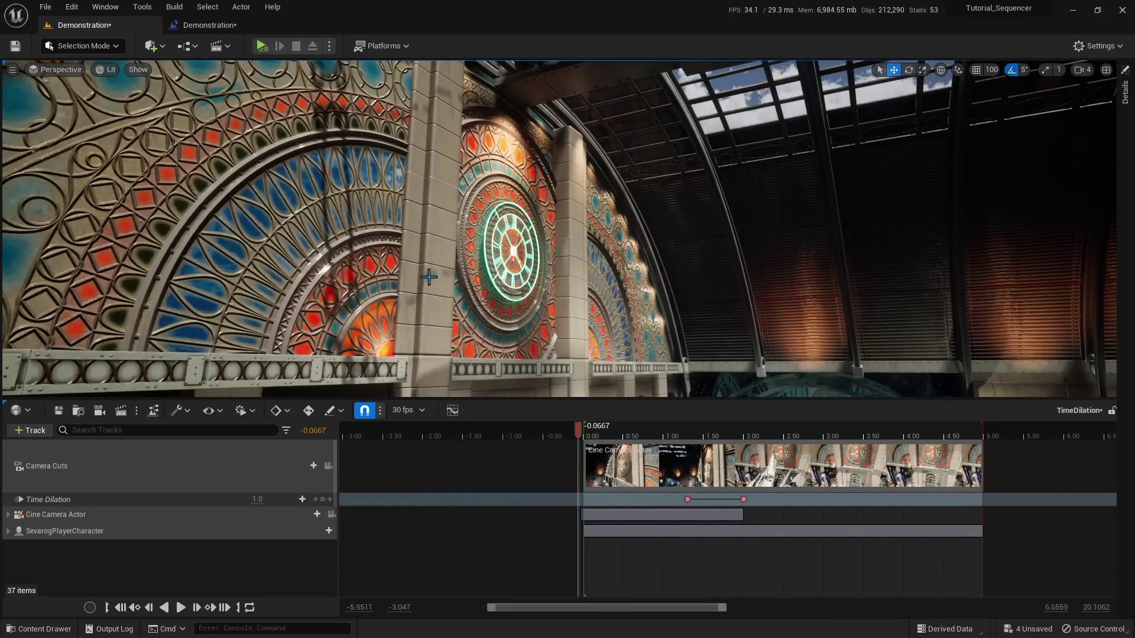
# Save the TimeDilation sequence and close the Sequencer panel
pyautogui.click(60, 413)
pyautogui.click(5, 408)
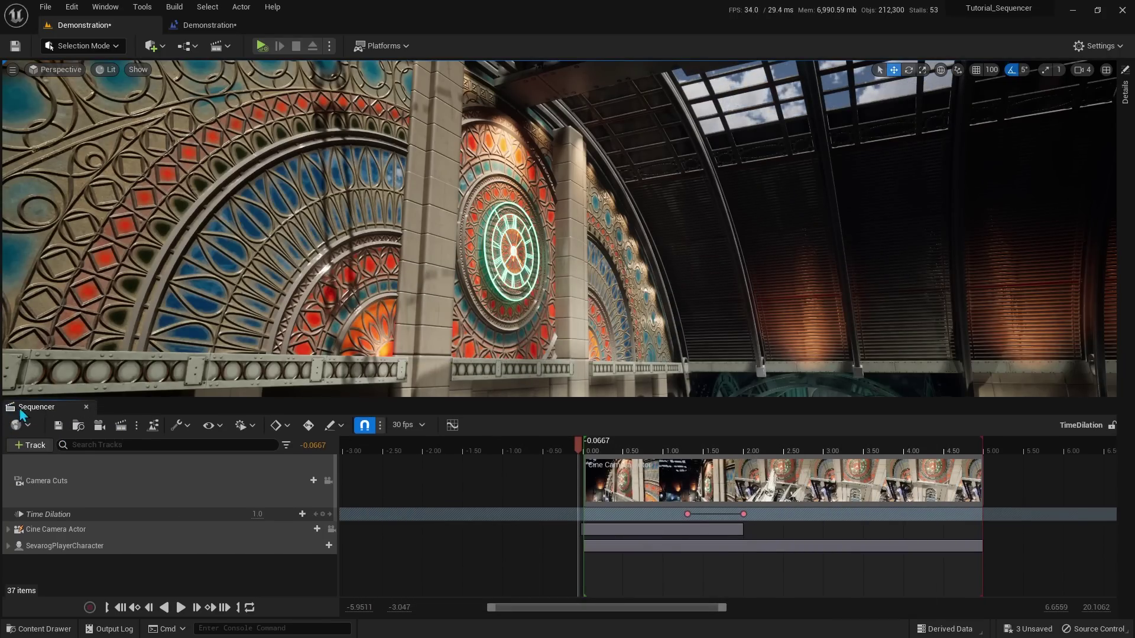
pyautogui.middleClick(26, 417)
pyautogui.click(380, 322)
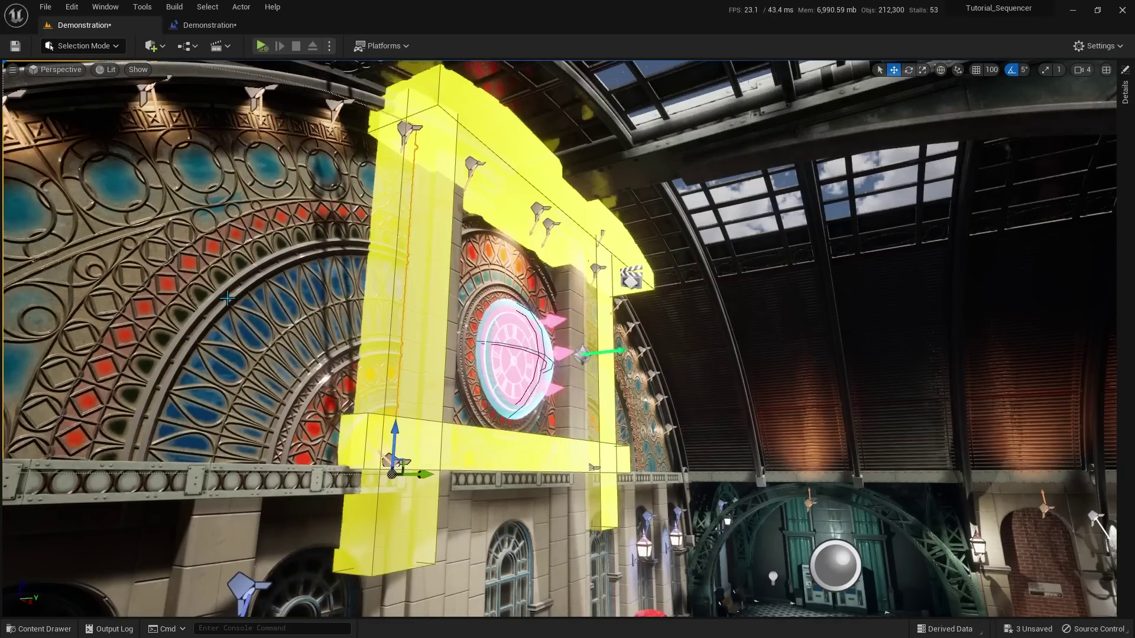
# Select the TimeDilation sequence actor and add a reference to it in the Level Blueprint
pyautogui.click(631, 278)
pyautogui.click(1127, 98)
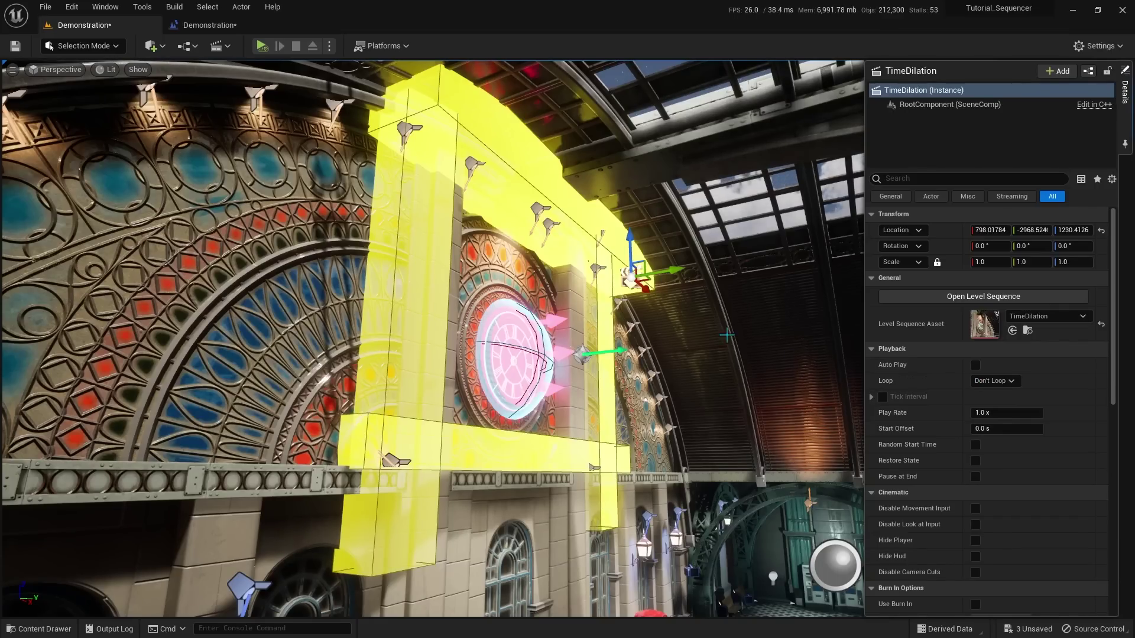
pyautogui.click(187, 45)
pyautogui.click(277, 140)
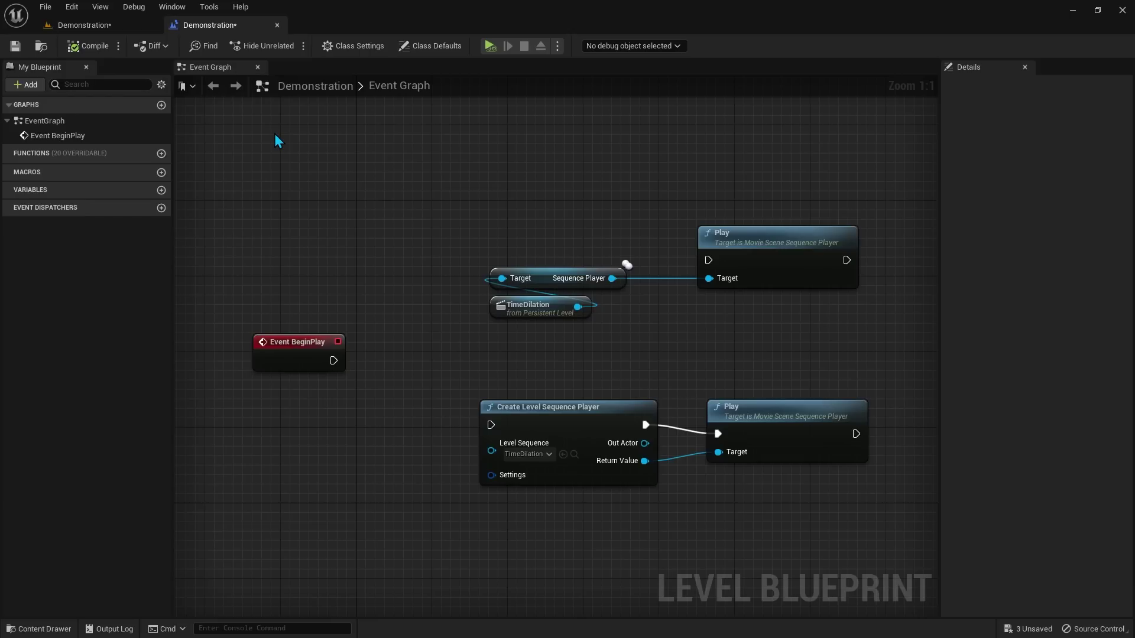
pyautogui.rightClick(471, 211)
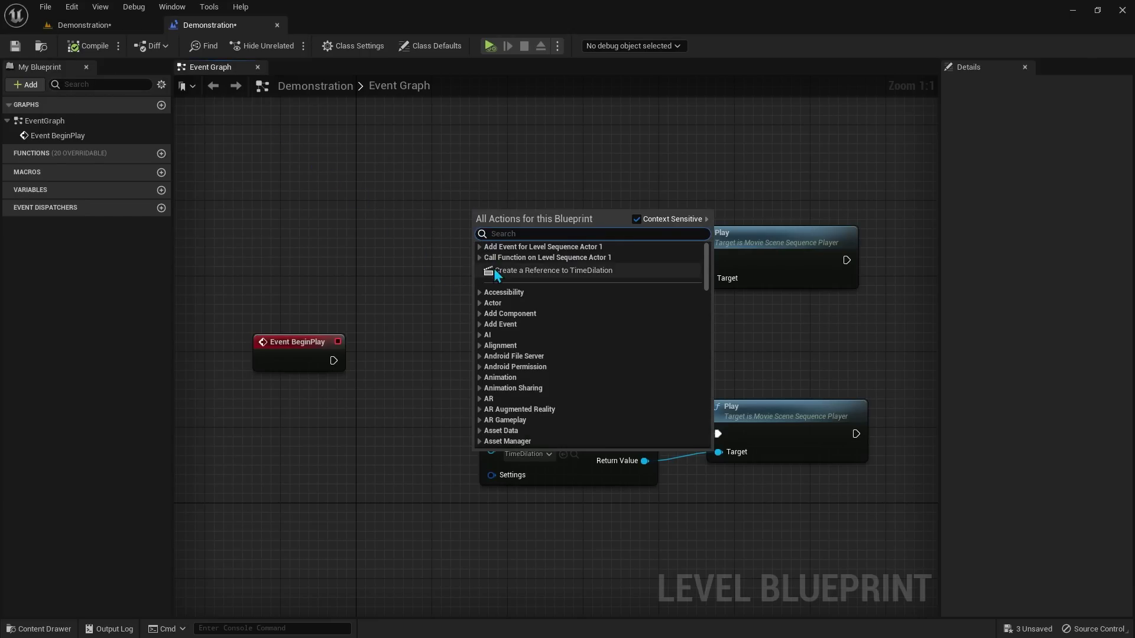
pyautogui.click(592, 267)
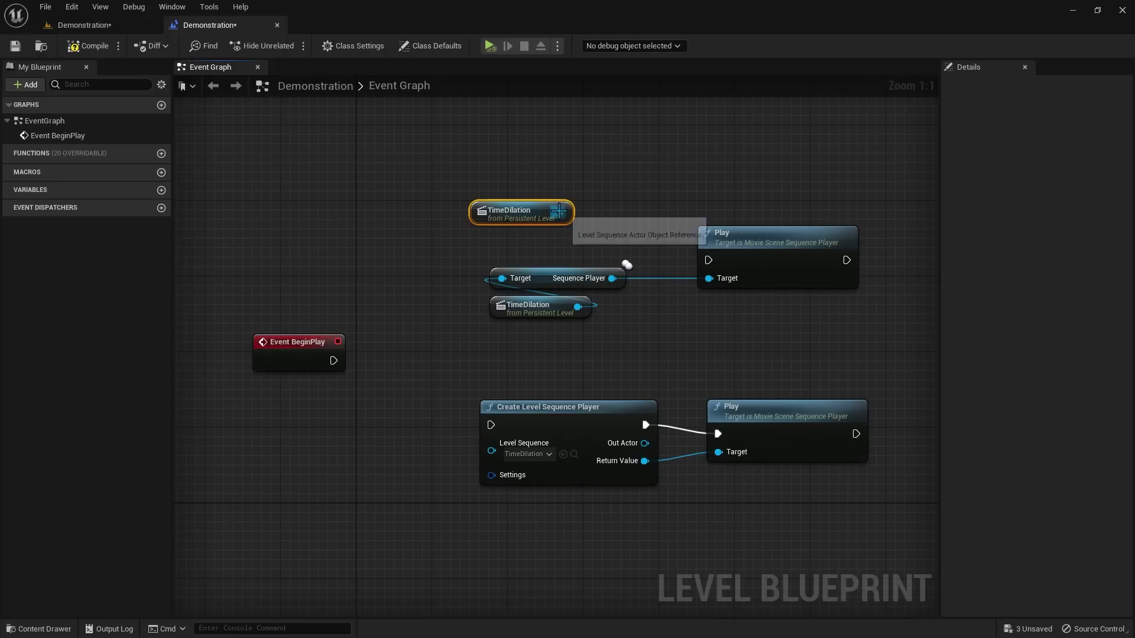
# Remove the extra Play nodes and wire Event BeginPlay into Create Level Sequence Player
pyautogui.moveTo(559, 212); pyautogui.dragTo(644, 129)
pyautogui.write('play')
pyautogui.press('Return')
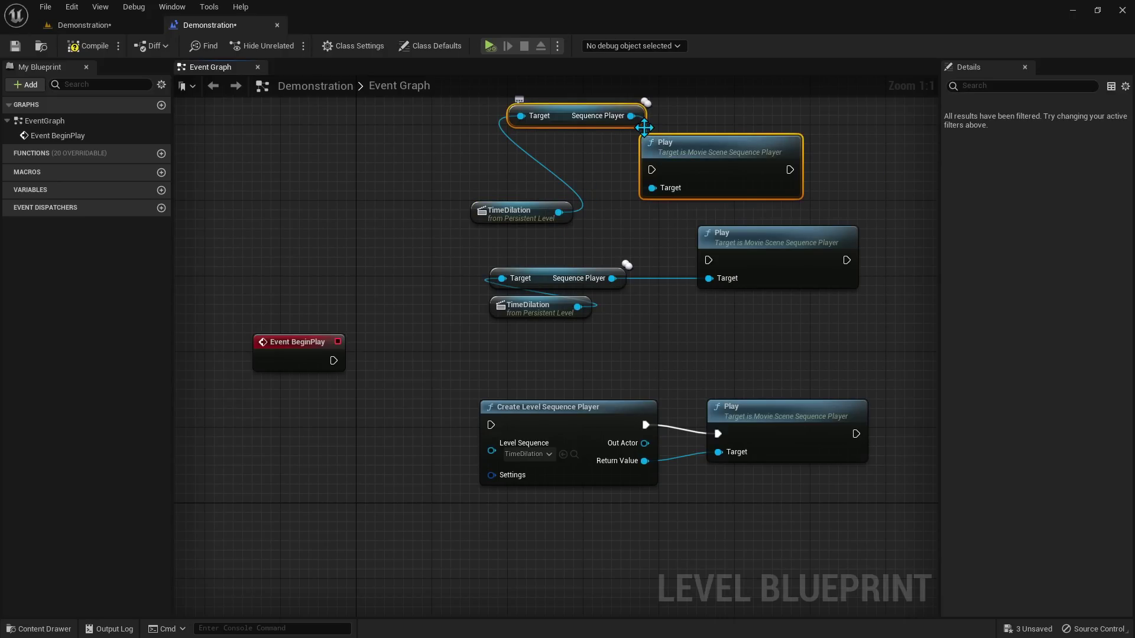
pyautogui.moveTo(803, 214)
pyautogui.mouseDown()
pyautogui.moveTo(529, 146)
pyautogui.moveTo(490, 123)
pyautogui.mouseUp()
pyautogui.press('Delete')
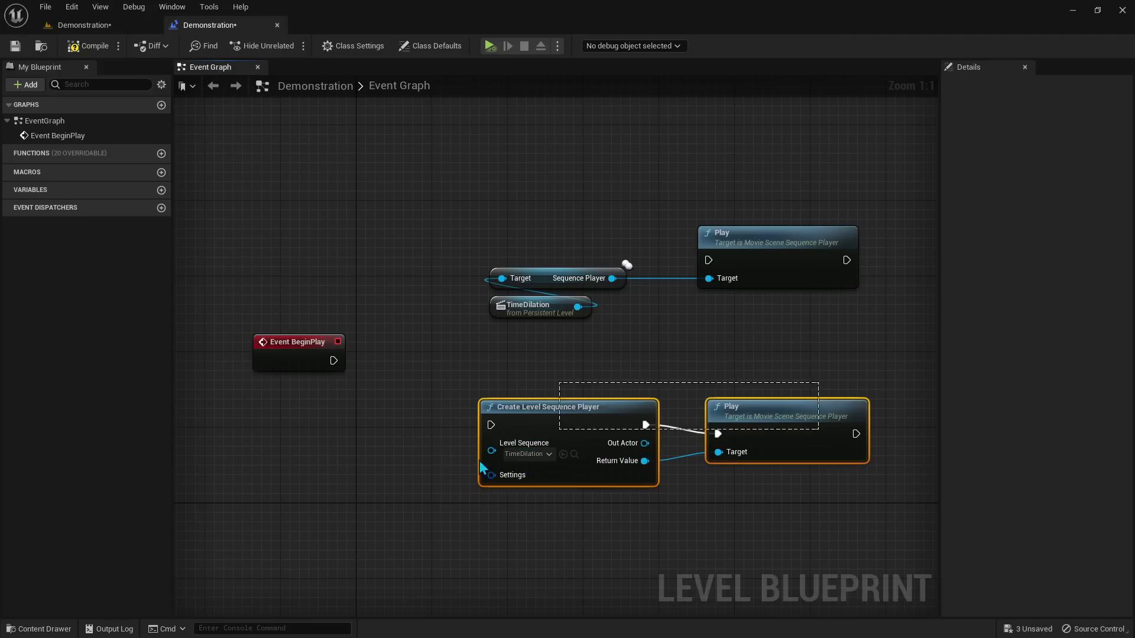
pyautogui.click(346, 444)
pyautogui.moveTo(333, 361); pyautogui.dragTo(443, 421)
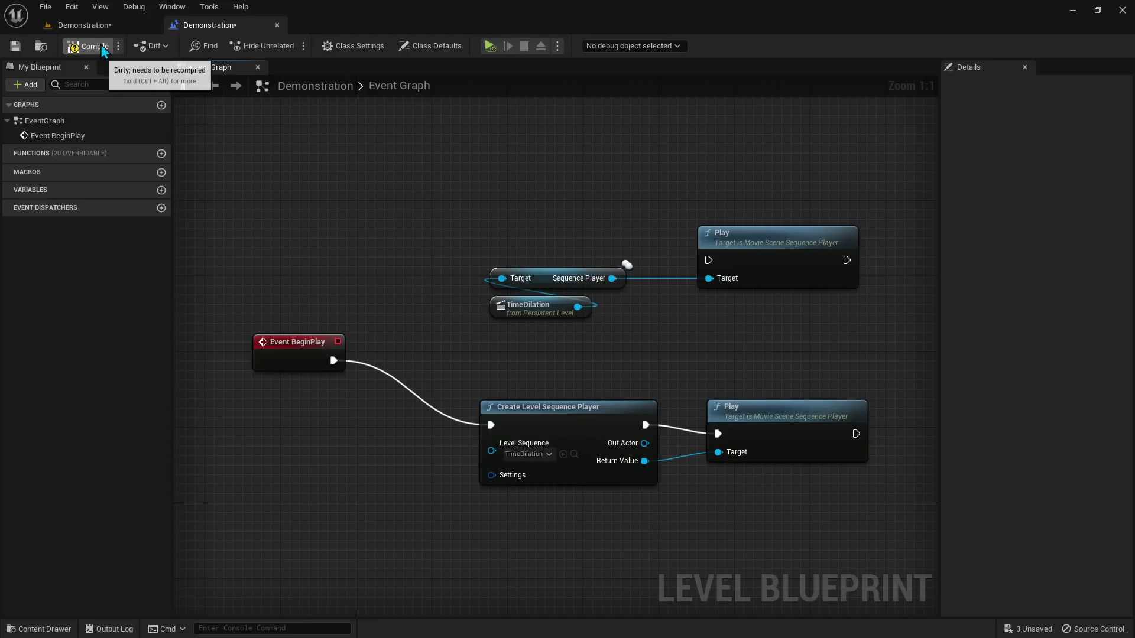
pyautogui.click(91, 26)
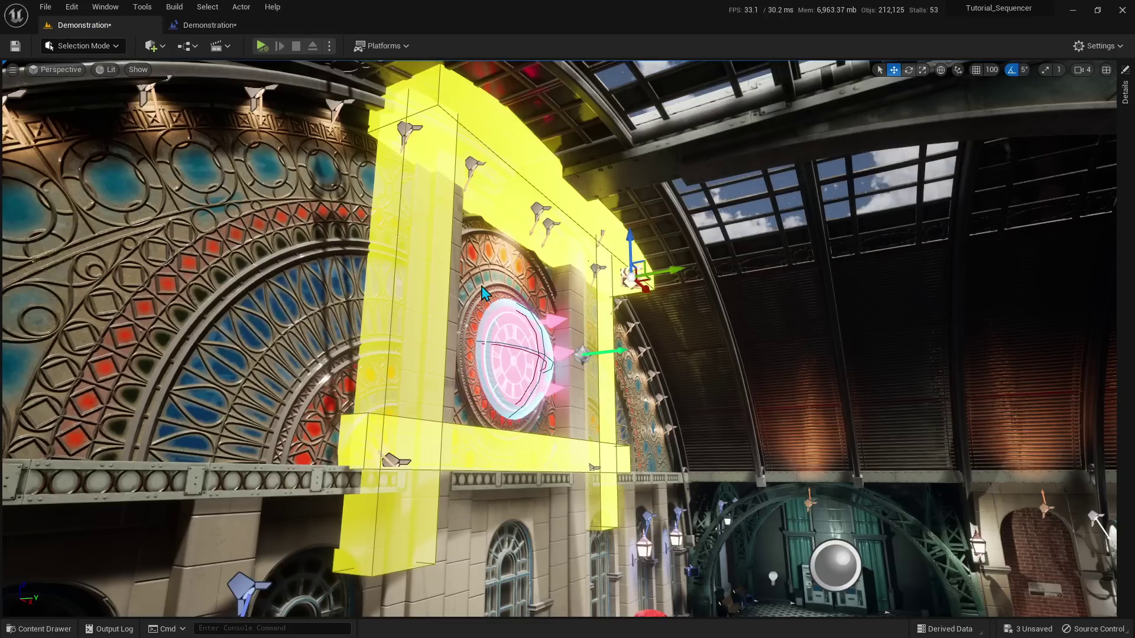
# Play the level to watch the clock wall burst in slow motion, then select the statue
pyautogui.hotkey('alt', 'p')
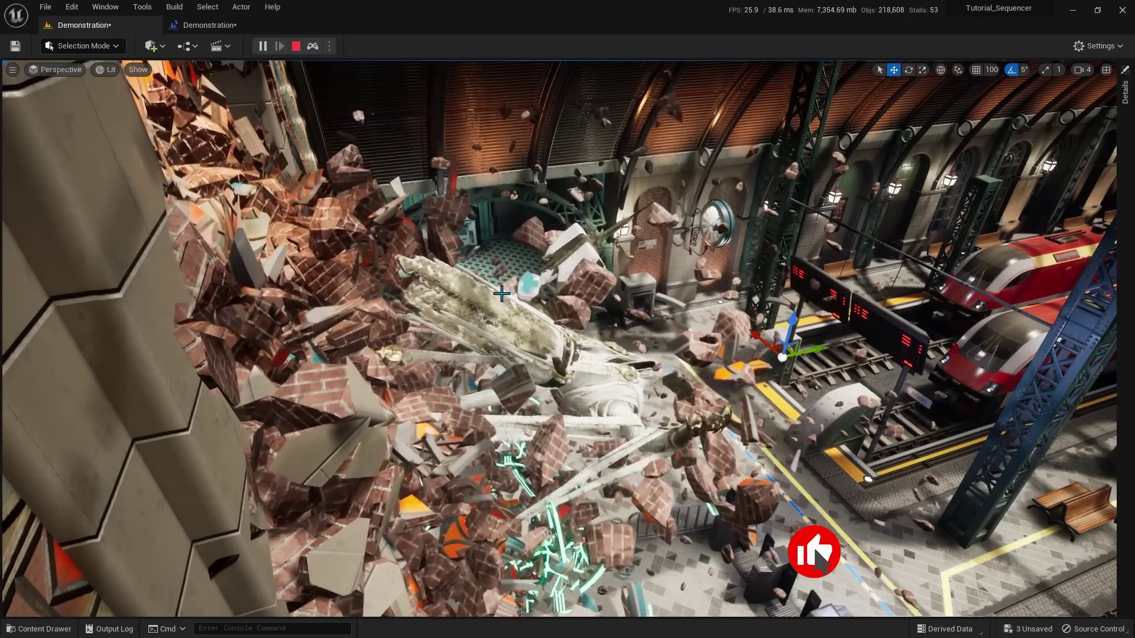
pyautogui.click(502, 293)
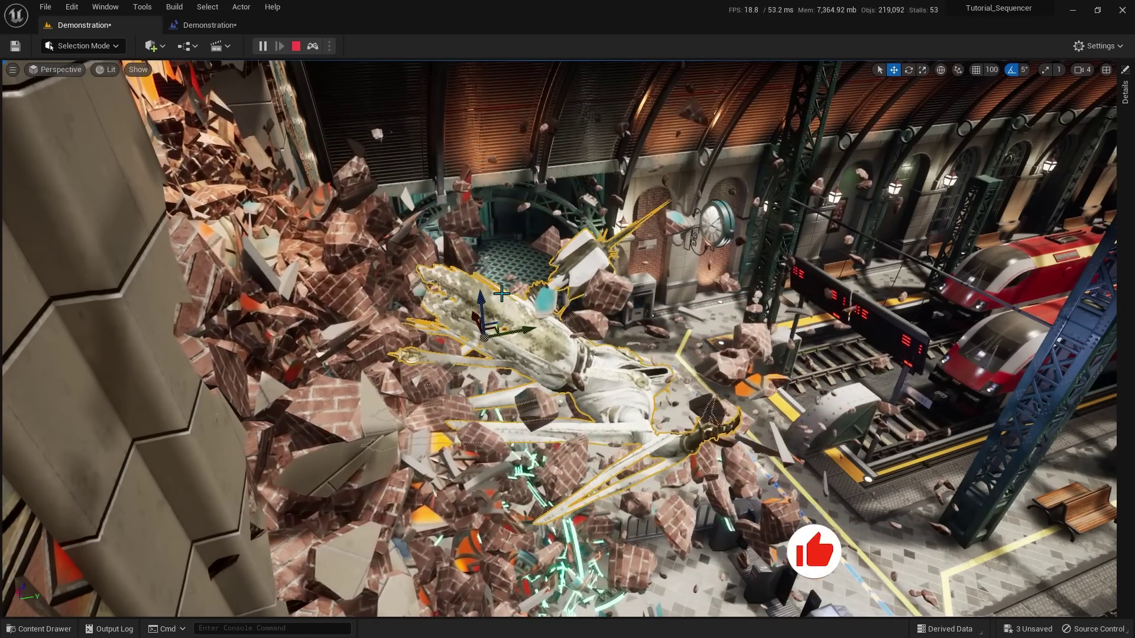